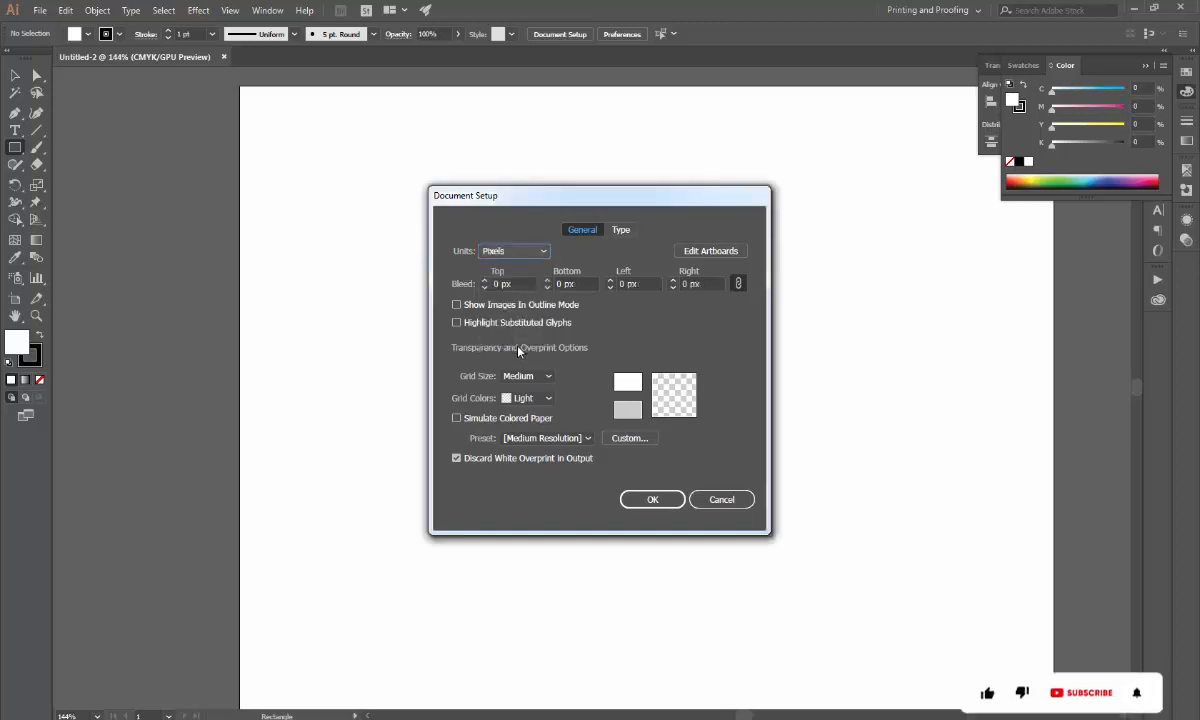
Apply pixels as the document units and create a 200 by 200 px square on the artboard.
{"action": "left_click", "coordinate": [655, 499]}
{"action": "left_click", "coordinate": [533, 319]}
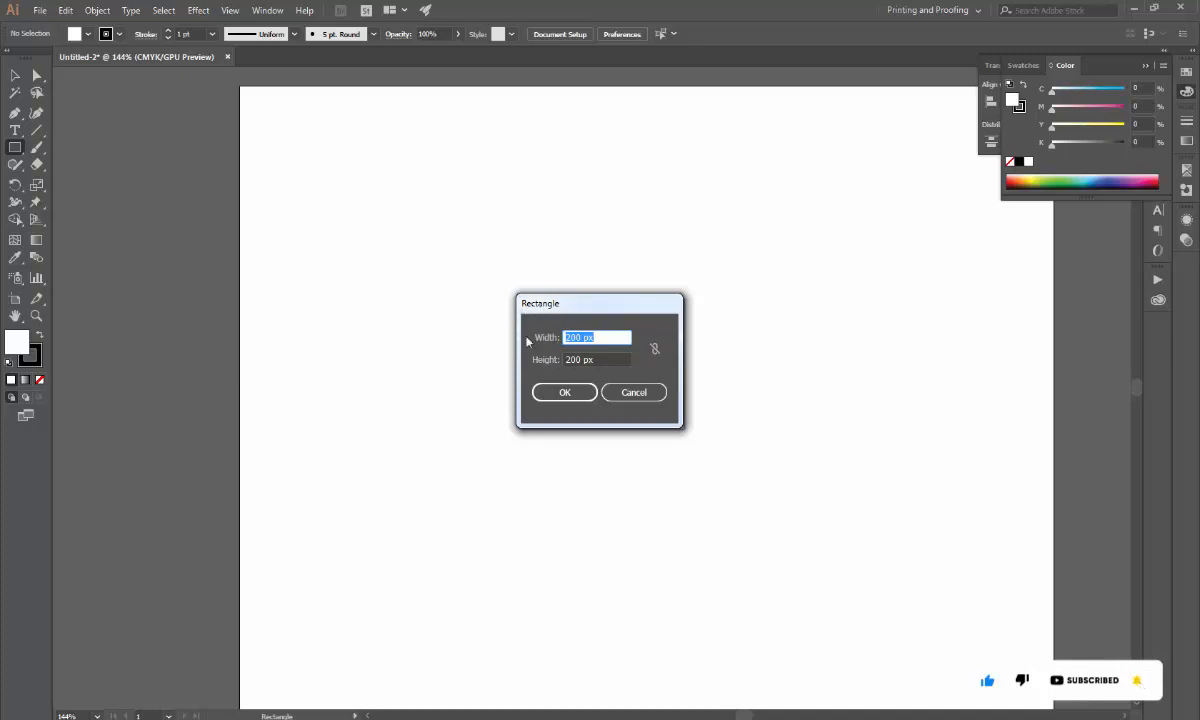
{"action": "left_click", "coordinate": [564, 392]}
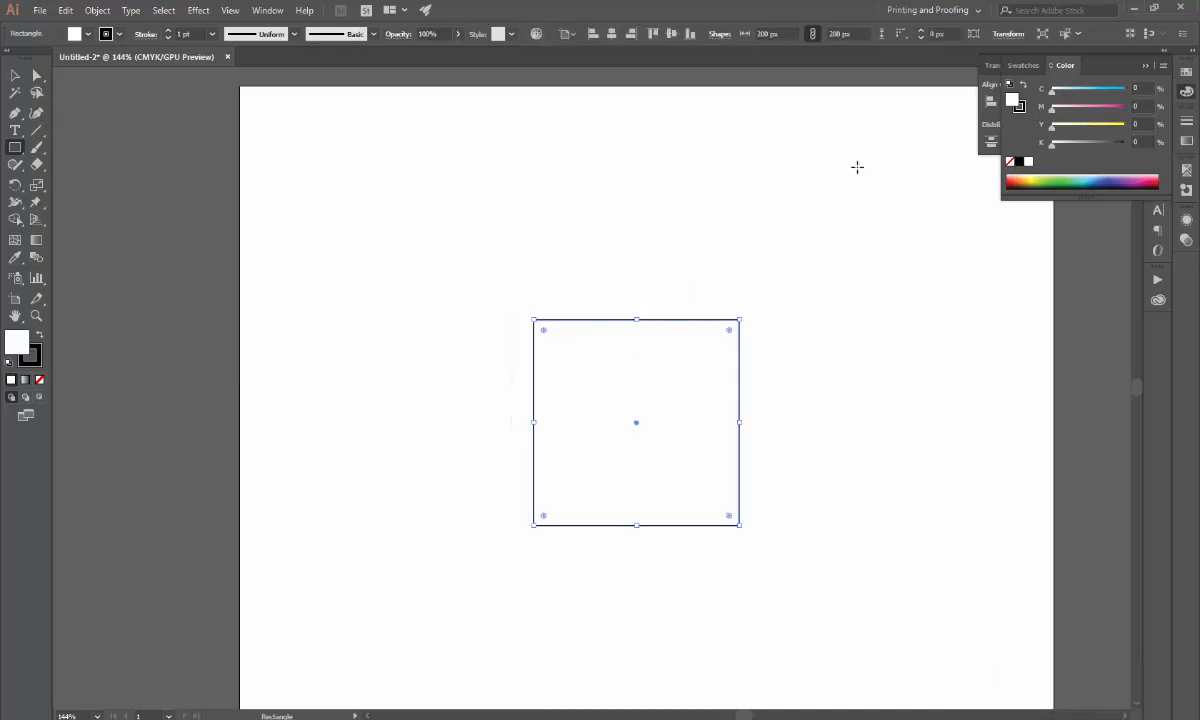
Center the square horizontally and vertically on the artboard.
{"action": "left_click", "coordinate": [1145, 68]}
{"action": "left_click", "coordinate": [1016, 101]}
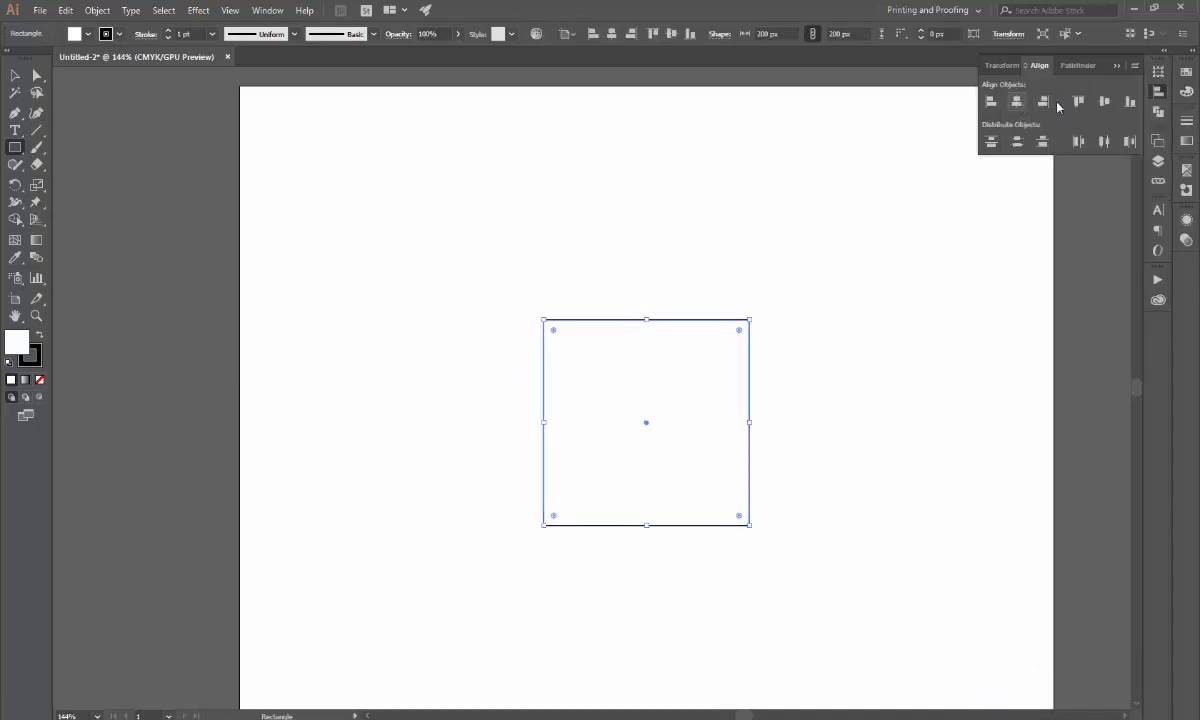
{"action": "left_click", "coordinate": [1104, 101]}
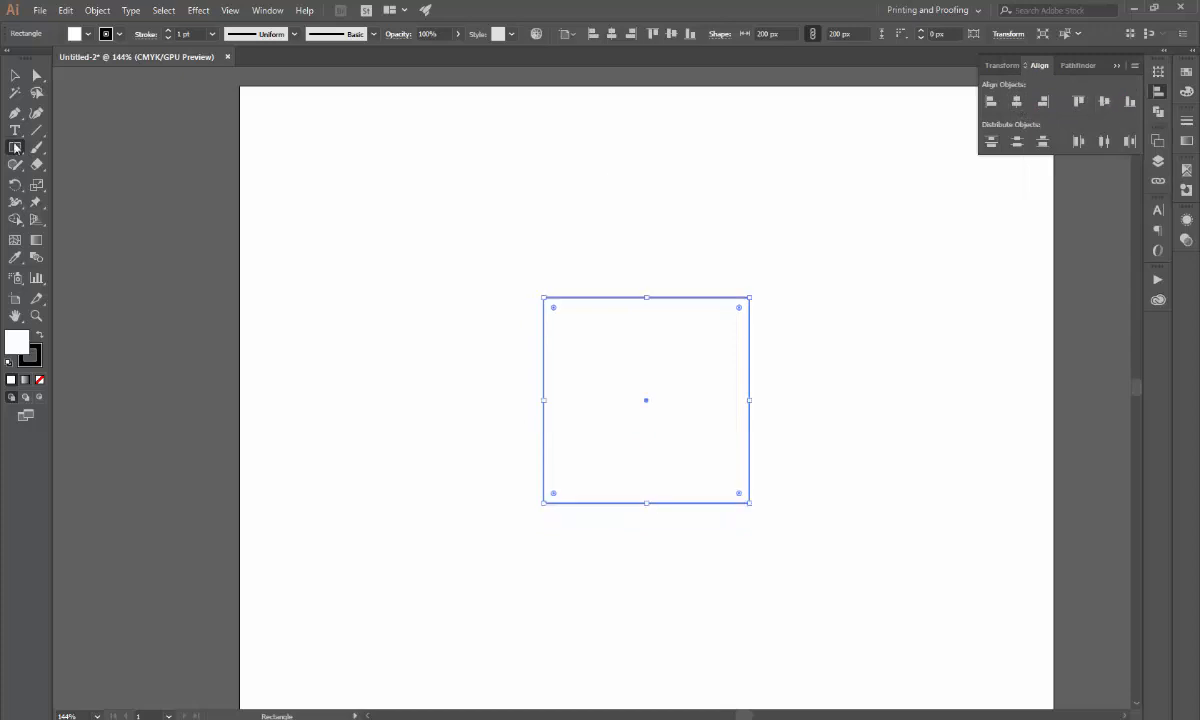
Create a 200 by 200 px circle and center it horizontally and vertically on the artboard over the square.
{"action": "left_click_drag", "start_coordinate": [16, 150], "coordinate": [79, 187]}
{"action": "left_click", "coordinate": [429, 285]}
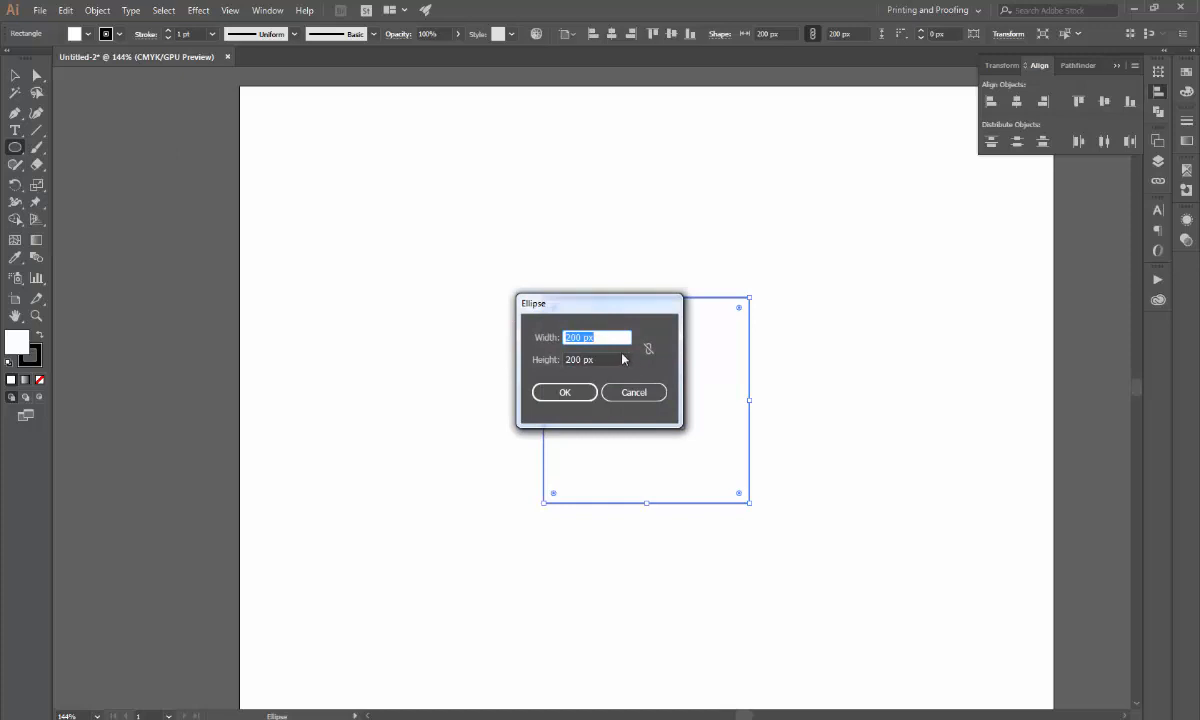
{"action": "left_click", "coordinate": [565, 392]}
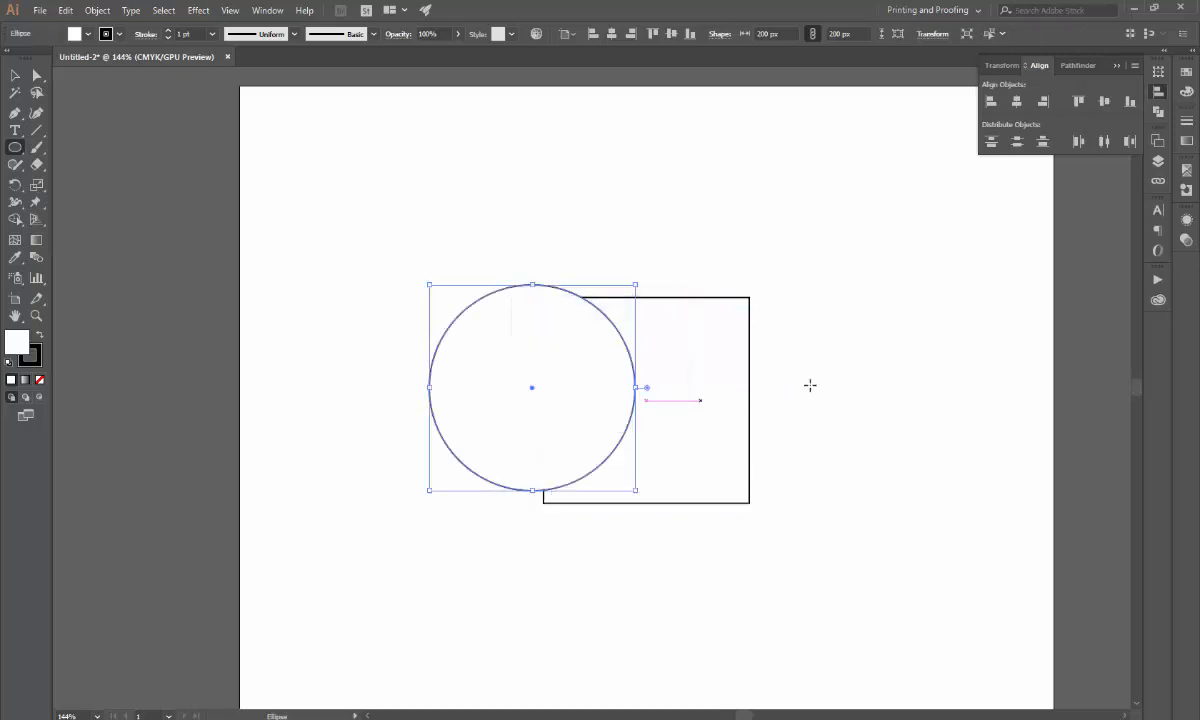
{"action": "left_click", "coordinate": [1040, 101]}
{"action": "left_click", "coordinate": [1102, 102]}
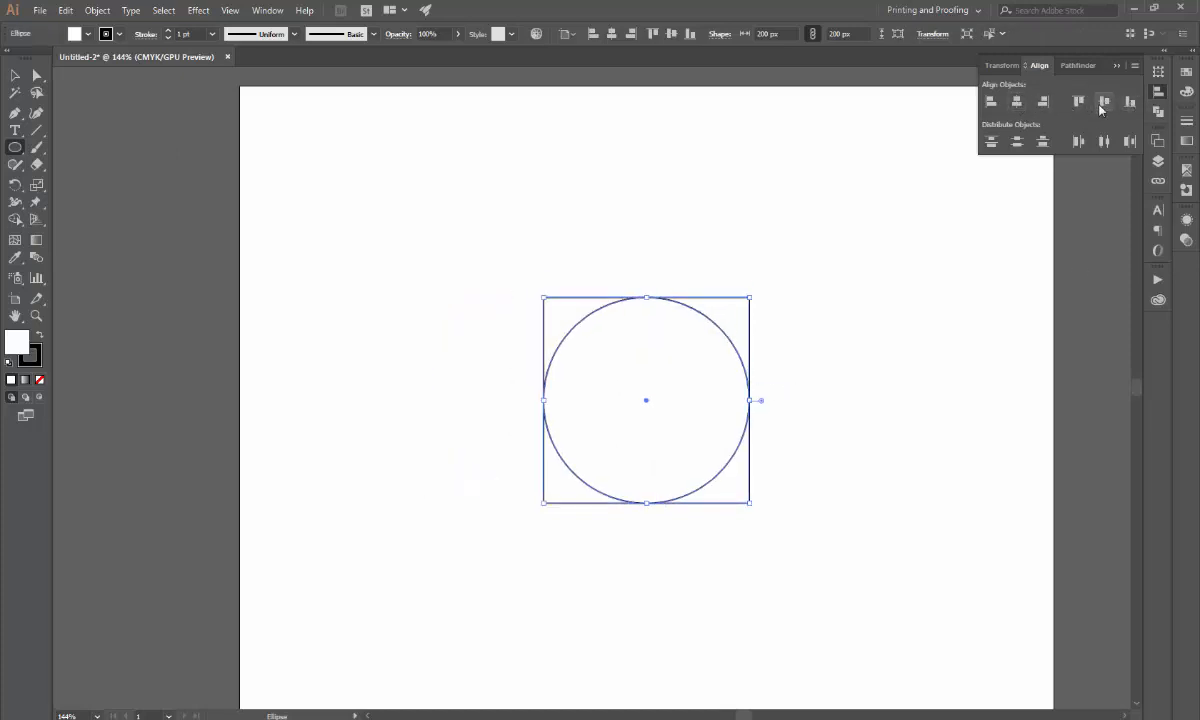
Create a 50 by 50 px circle inside the large circle.
{"action": "left_click", "coordinate": [617, 377]}
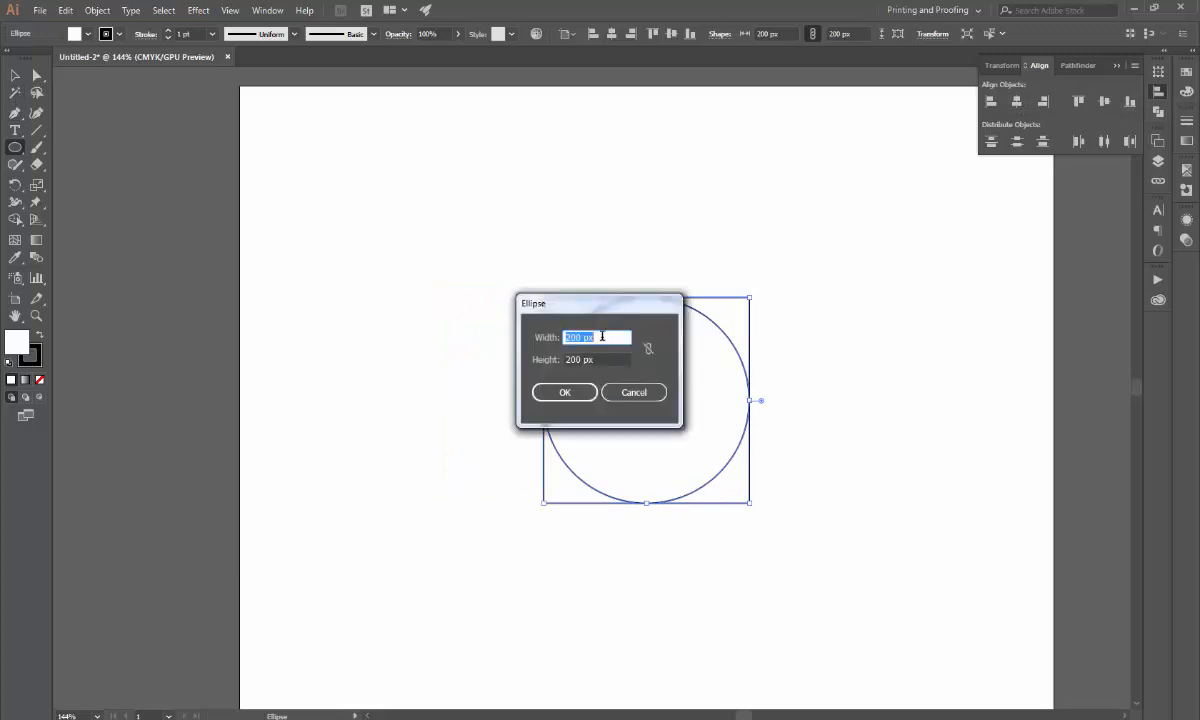
{"action": "type", "text": "50"}
{"action": "key", "text": "Tab"}
{"action": "type", "text": "50"}
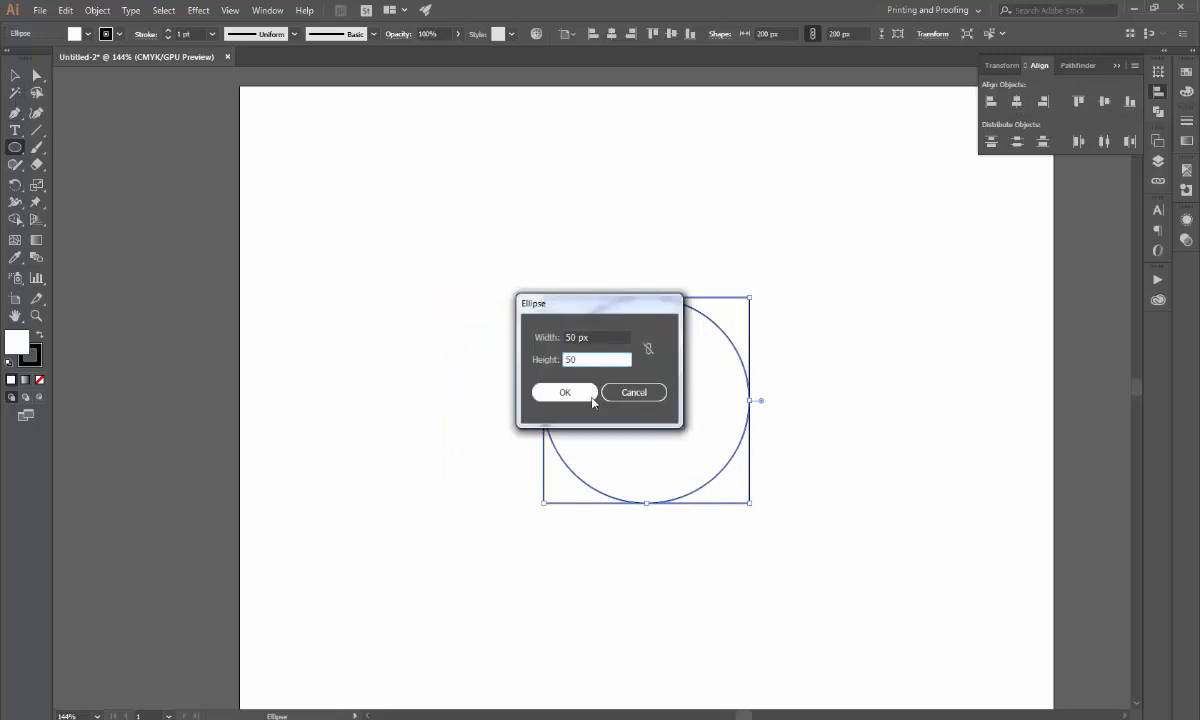
{"action": "left_click", "coordinate": [567, 393]}
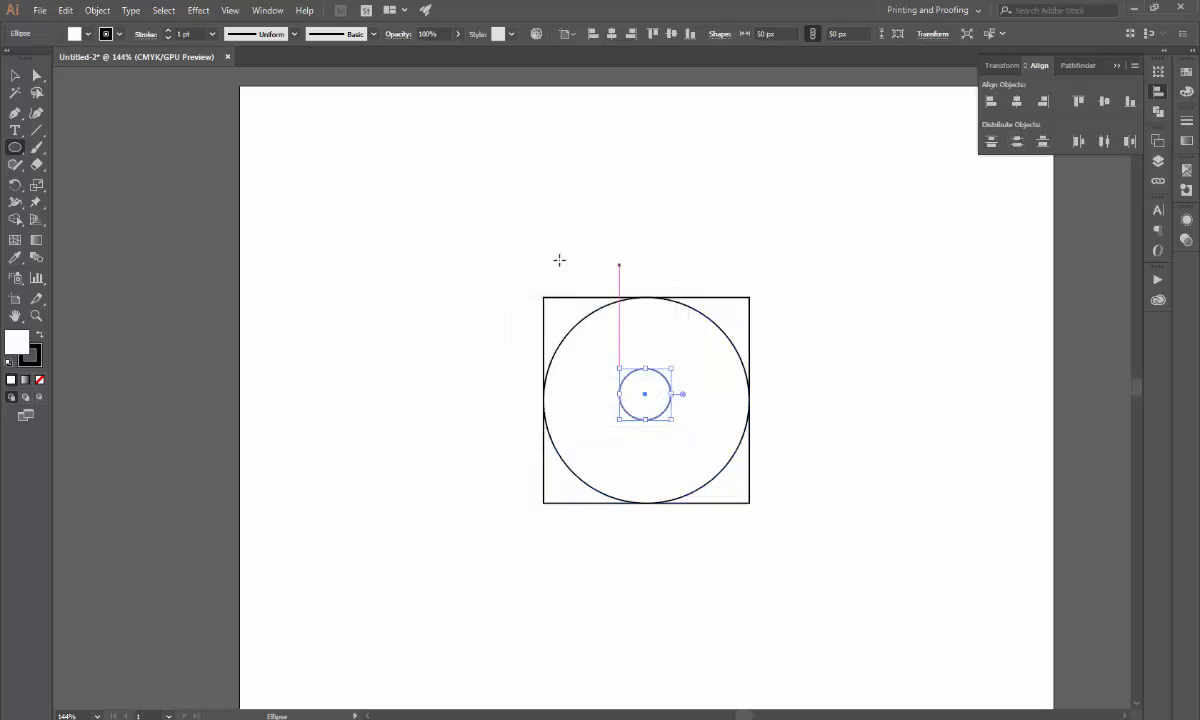
Move the small circle to the upper-left edge of the large circle and nudge it into place.
{"action": "key", "text": "v"}
{"action": "left_click_drag", "start_coordinate": [651, 403], "coordinate": [594, 362]}
{"action": "key", "text": "Left"}
{"action": "key", "text": "Left"}
{"action": "key", "text": "Left"}
{"action": "key", "text": "Left"}
{"action": "key", "text": "Left"}
{"action": "key", "text": "Left"}
{"action": "key", "text": "Left"}
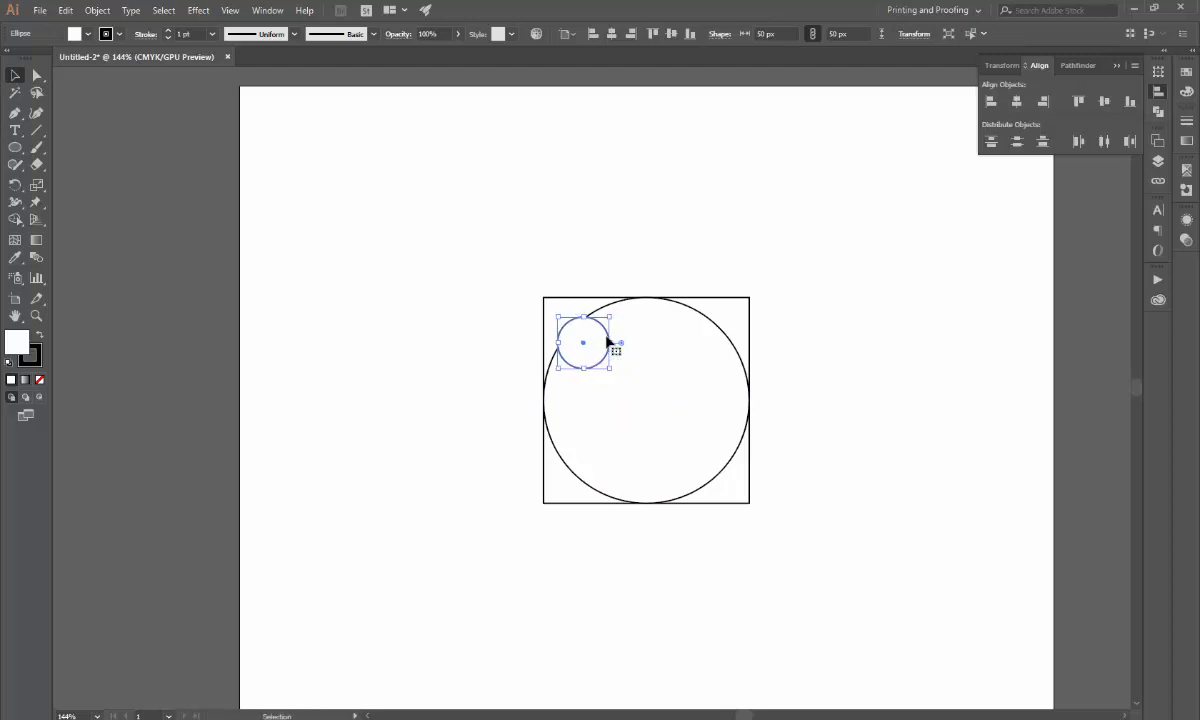
{"action": "key", "text": "a"}
{"action": "key", "text": "v"}
Copy the small circle, paste it in front, and move the copy straight across to the large circle's upper-right side.
{"action": "left_click", "coordinate": [66, 10]}
{"action": "left_click", "coordinate": [95, 80]}
{"action": "left_click", "coordinate": [67, 11]}
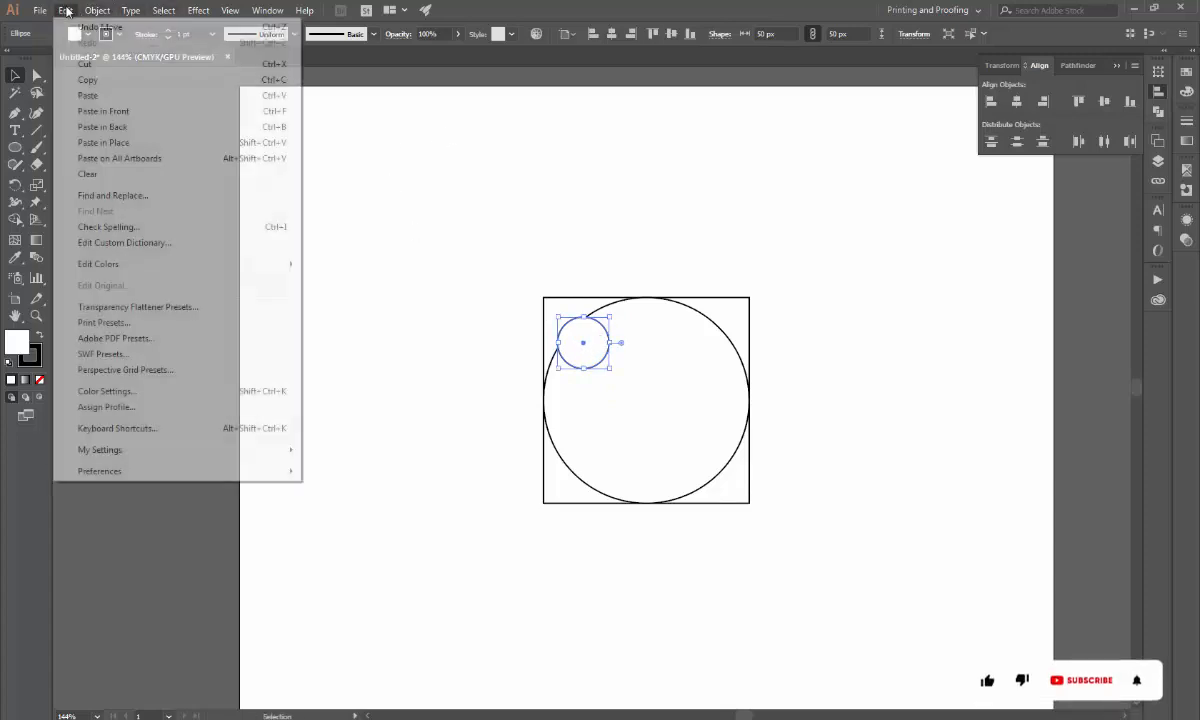
{"action": "left_click", "coordinate": [103, 111]}
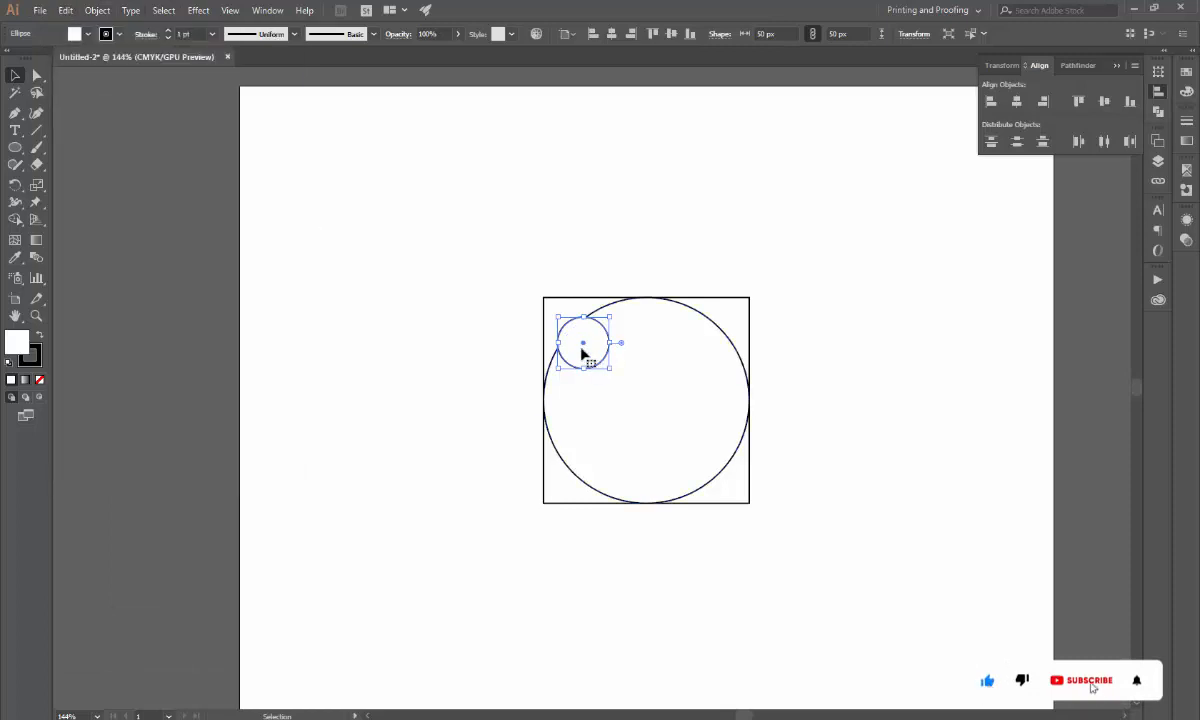
{"action": "left_click_drag", "start_coordinate": [583, 353], "coordinate": [699, 355]}
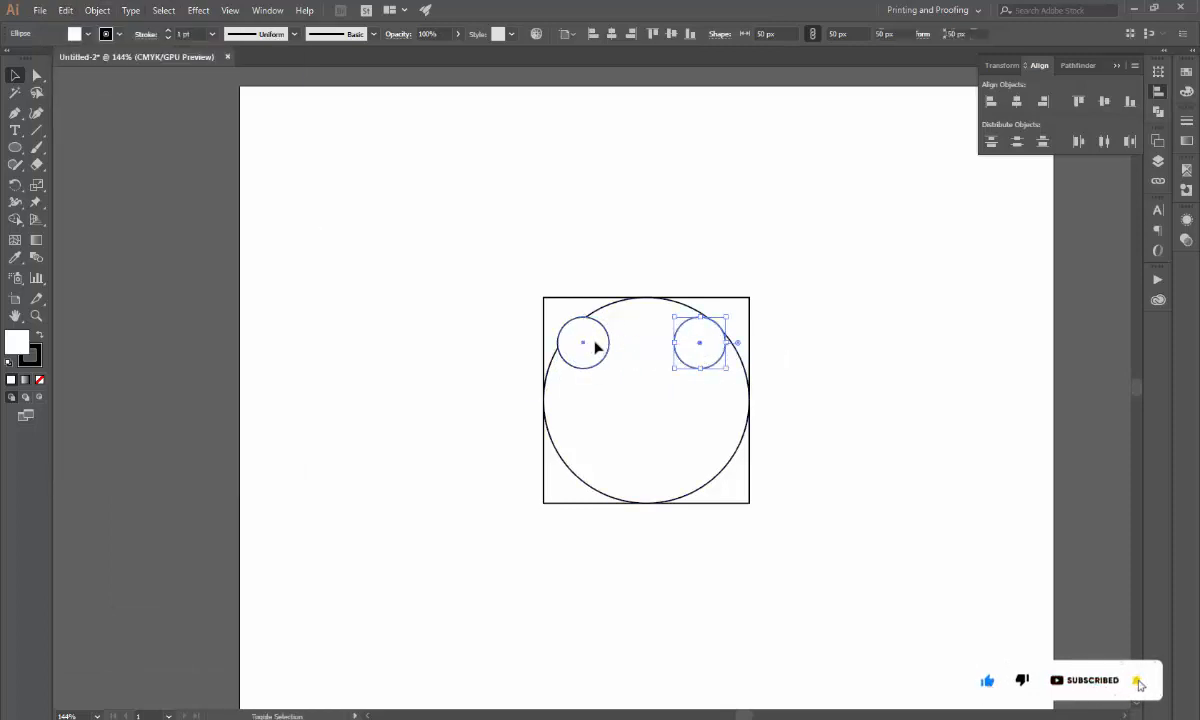
Center the pair of small circles horizontally within the large circle and nudge them slightly down so they sit inside its outline.
{"action": "left_click", "coordinate": [595, 347], "text": "shift"}
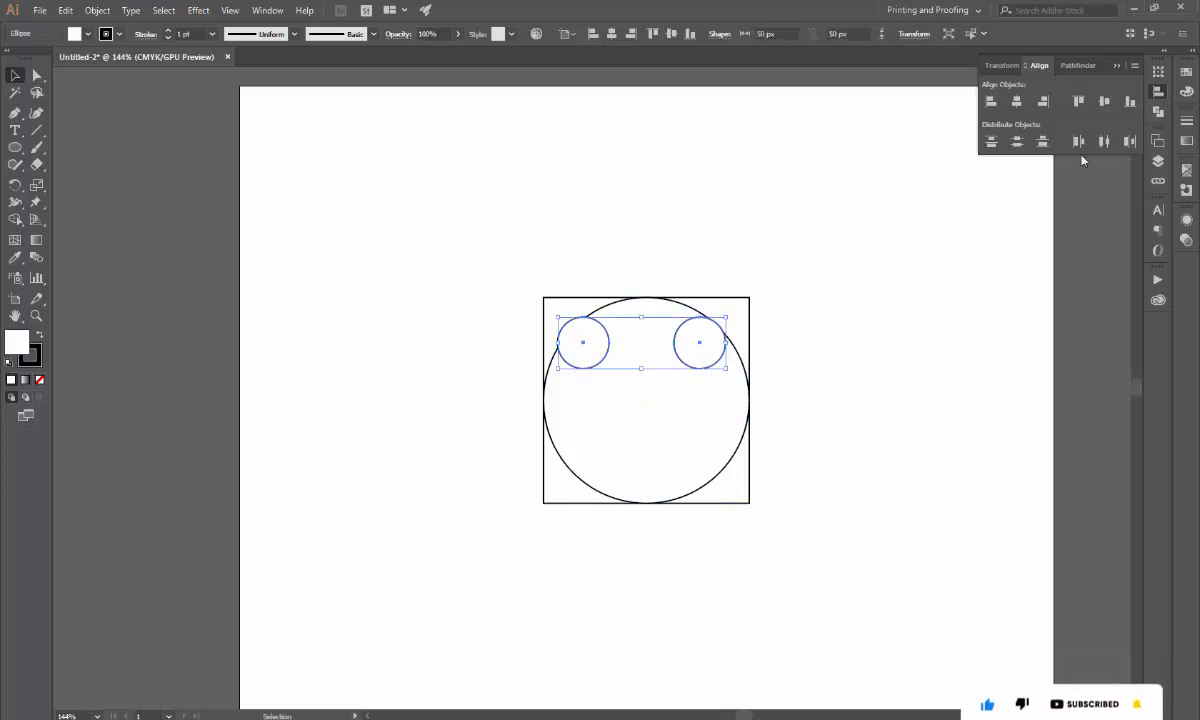
{"action": "left_click", "coordinate": [1014, 104]}
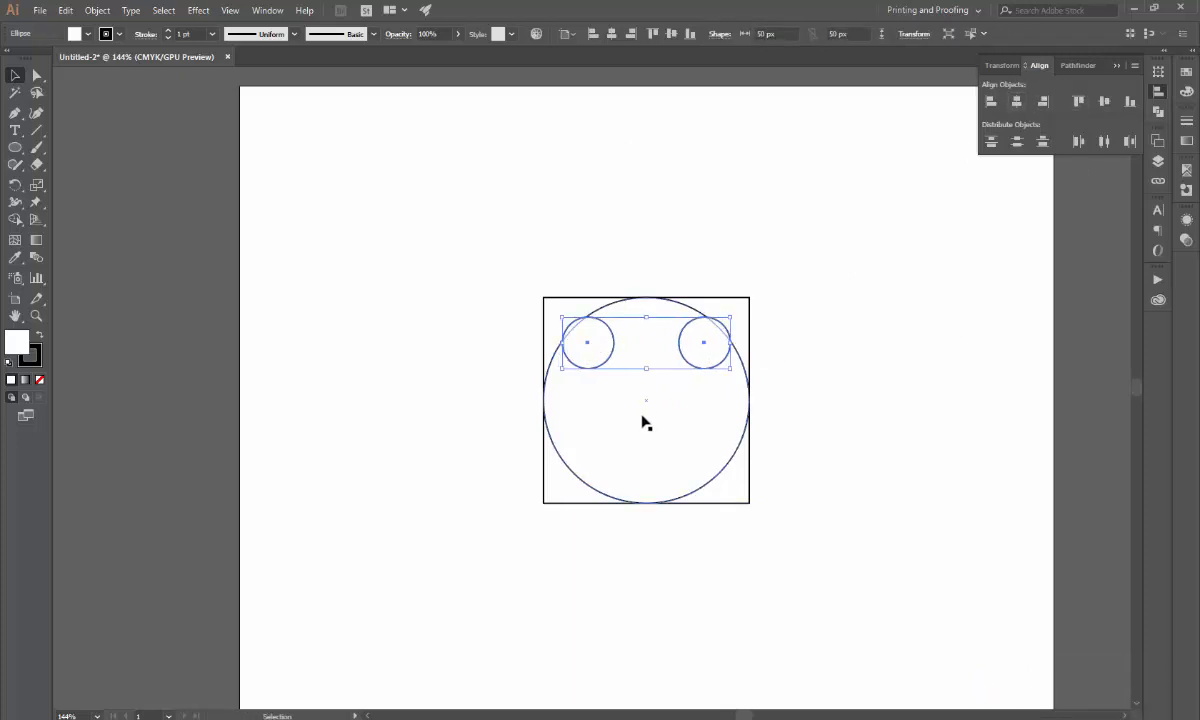
{"action": "left_click", "coordinate": [617, 262]}
{"action": "left_click", "coordinate": [705, 353], "text": "shift"}
{"action": "key", "text": "Down"}
{"action": "key", "text": "Down"}
{"action": "key", "text": "Down"}
{"action": "key", "text": "Down"}
{"action": "key", "text": "Down"}
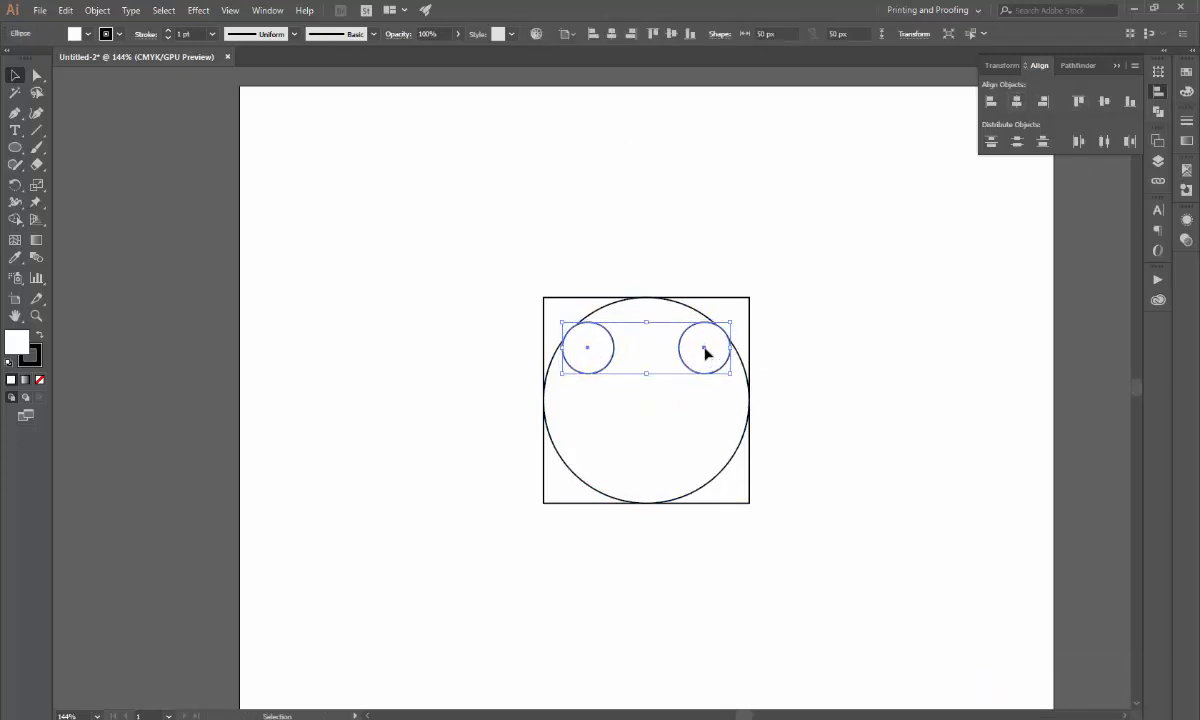
{"action": "left_click", "coordinate": [838, 356]}
Remove the fill from the square and all the circles, keeping only their black strokes.
{"action": "left_click", "coordinate": [694, 423]}
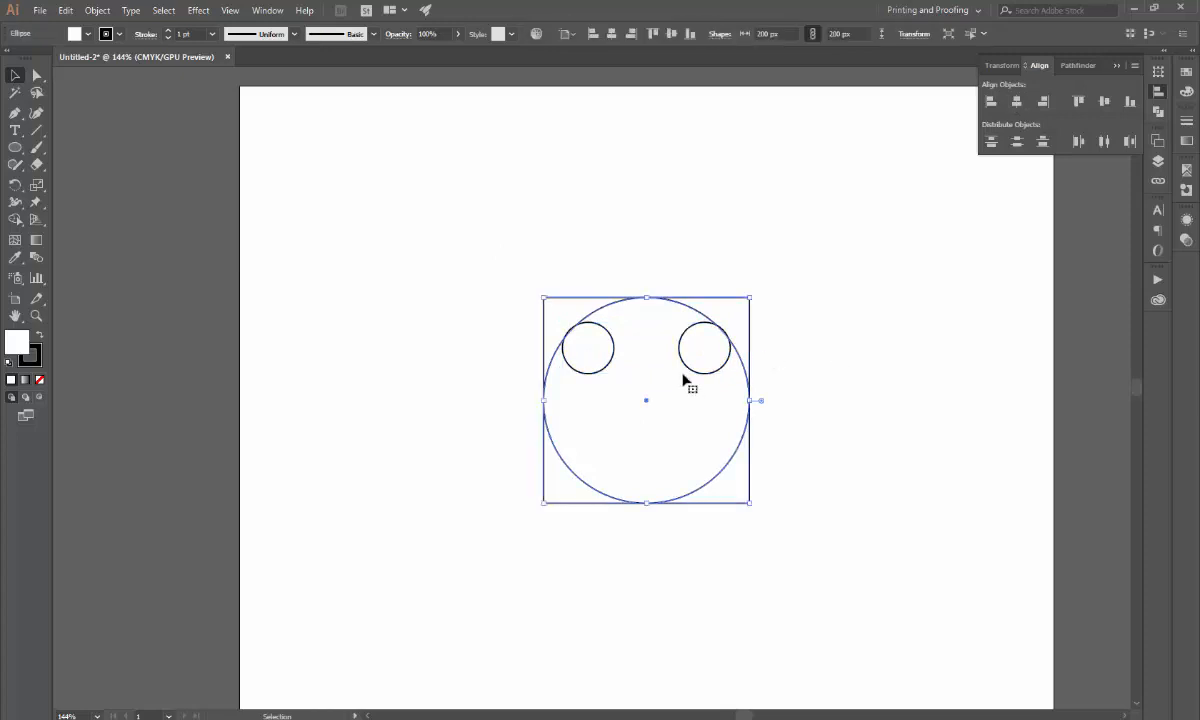
{"action": "left_click", "coordinate": [704, 351]}
{"action": "left_click_drag", "start_coordinate": [863, 237], "coordinate": [355, 579]}
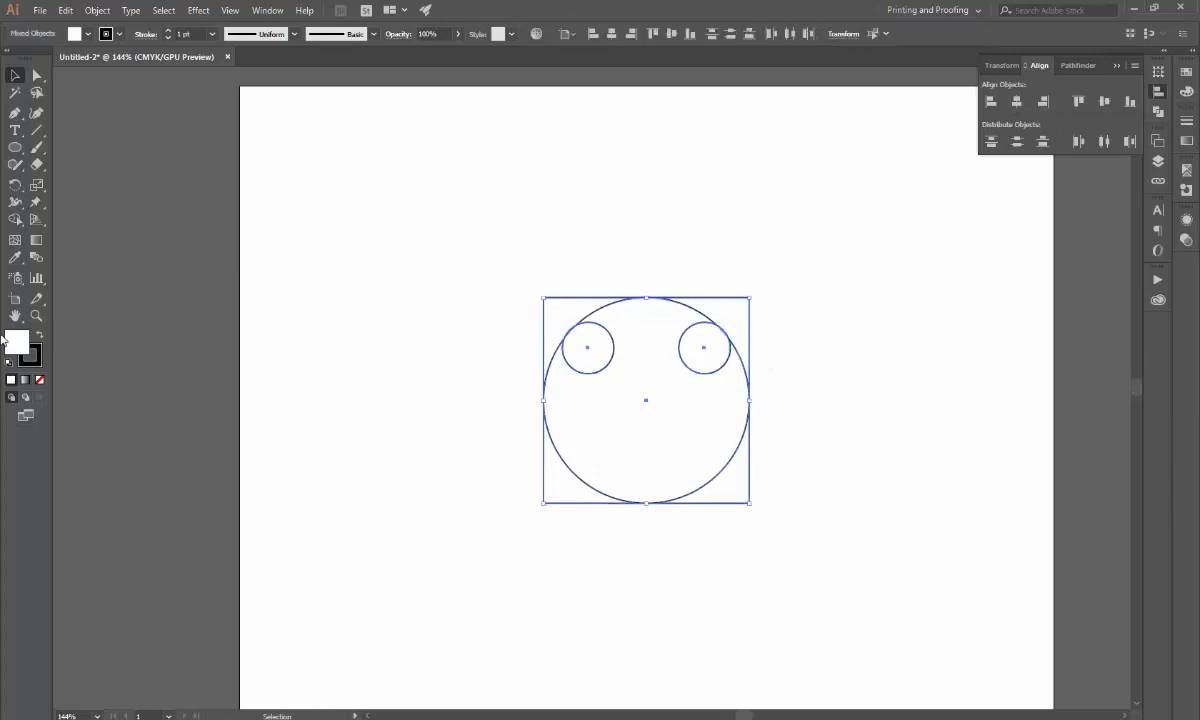
{"action": "left_click", "coordinate": [40, 381]}
{"action": "left_click", "coordinate": [423, 296]}
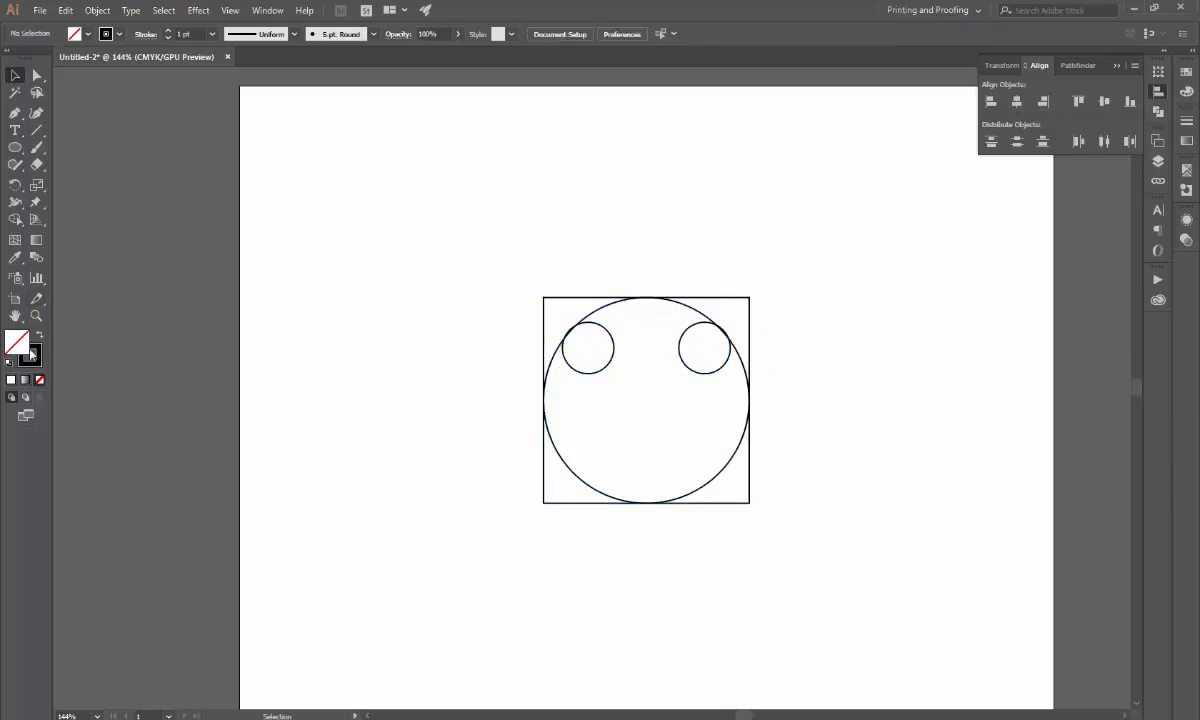
{"action": "left_click_drag", "start_coordinate": [445, 228], "coordinate": [833, 517]}
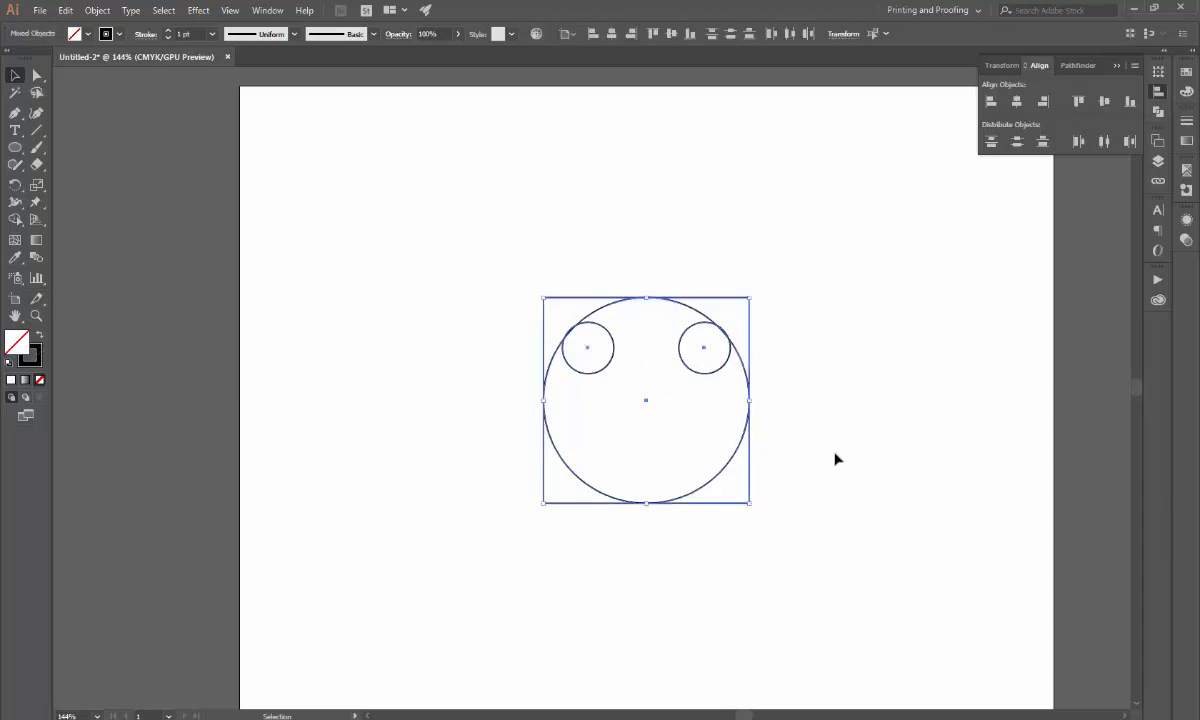
{"action": "left_click", "coordinate": [726, 387]}
Create a five-sided polygon with a 50 px radius and center it horizontally and vertically on the artboard.
{"action": "left_click_drag", "start_coordinate": [15, 147], "coordinate": [85, 198]}
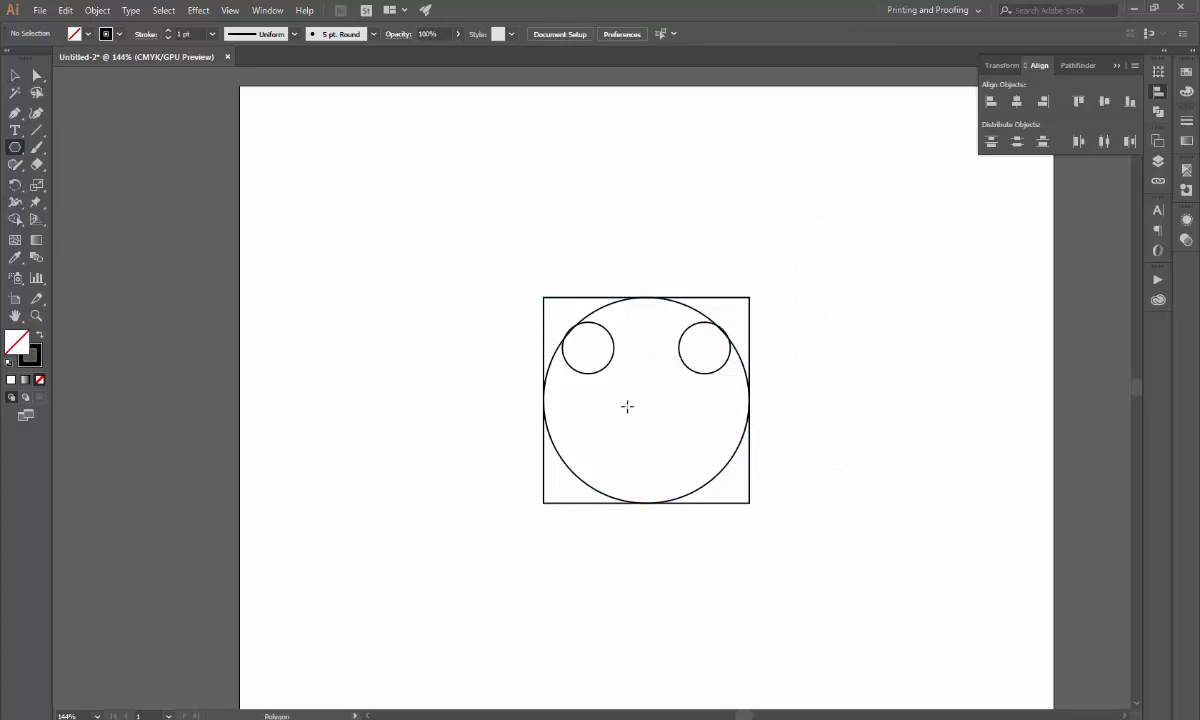
{"action": "left_click", "coordinate": [600, 376]}
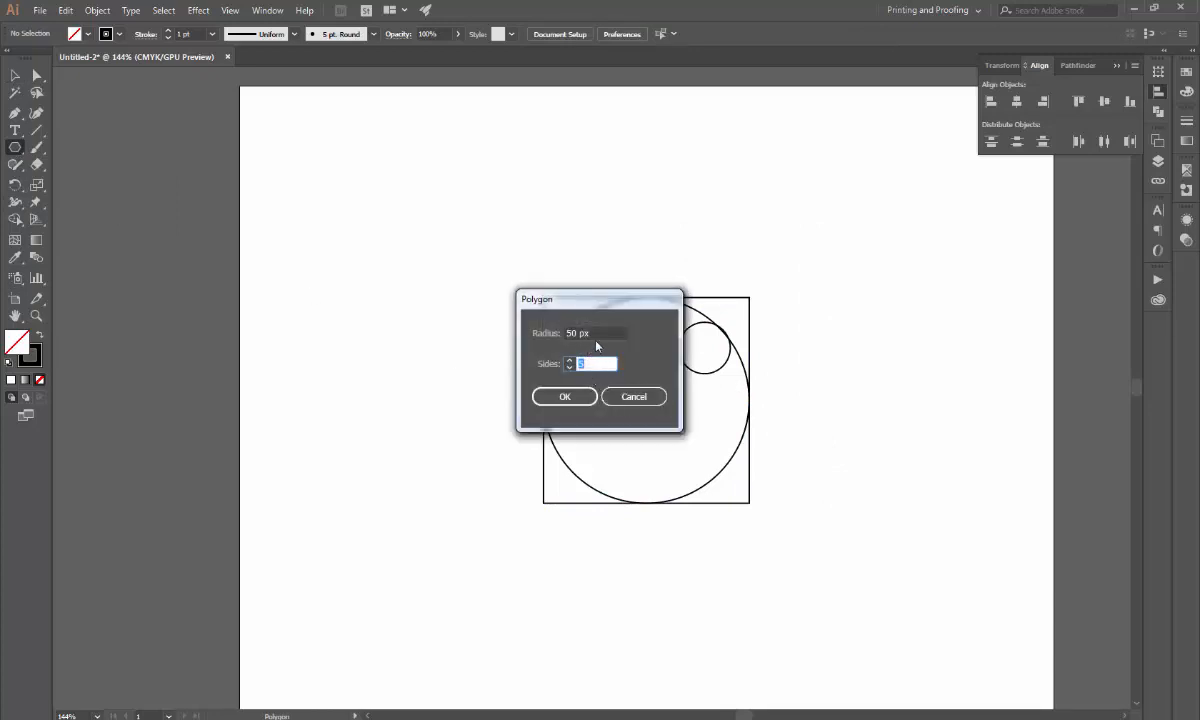
{"action": "type", "text": "5"}
{"action": "left_click", "coordinate": [564, 396]}
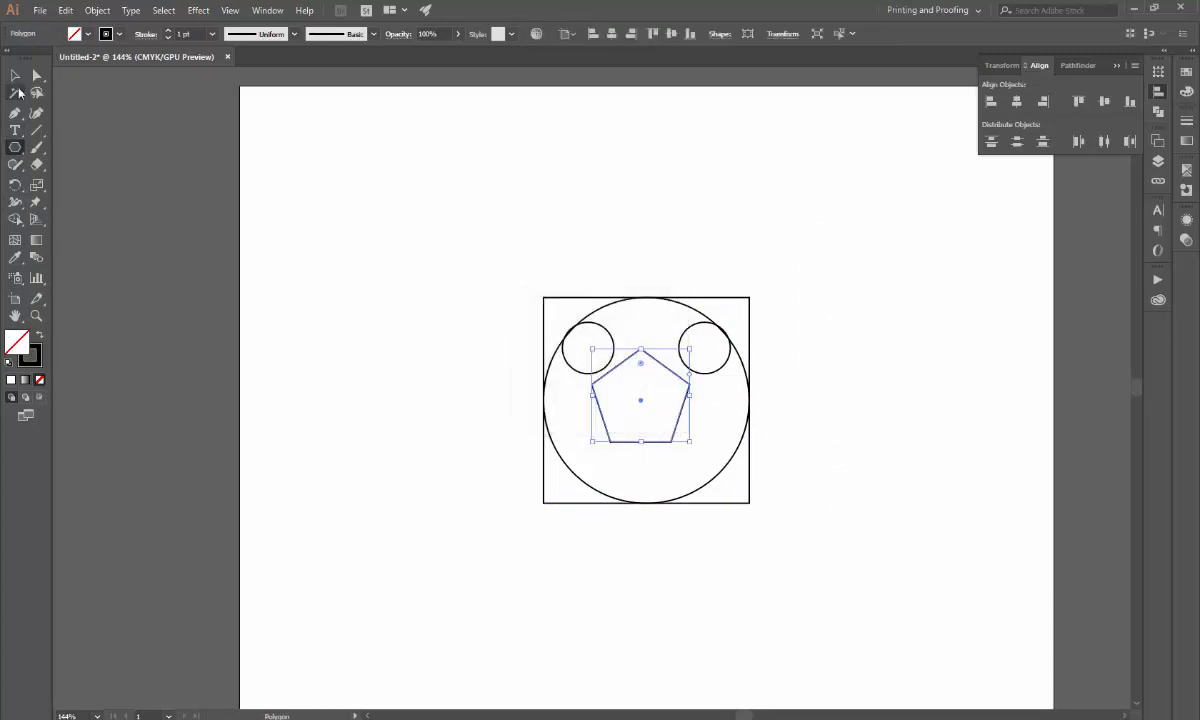
{"action": "left_click", "coordinate": [1017, 102]}
{"action": "left_click", "coordinate": [1103, 102]}
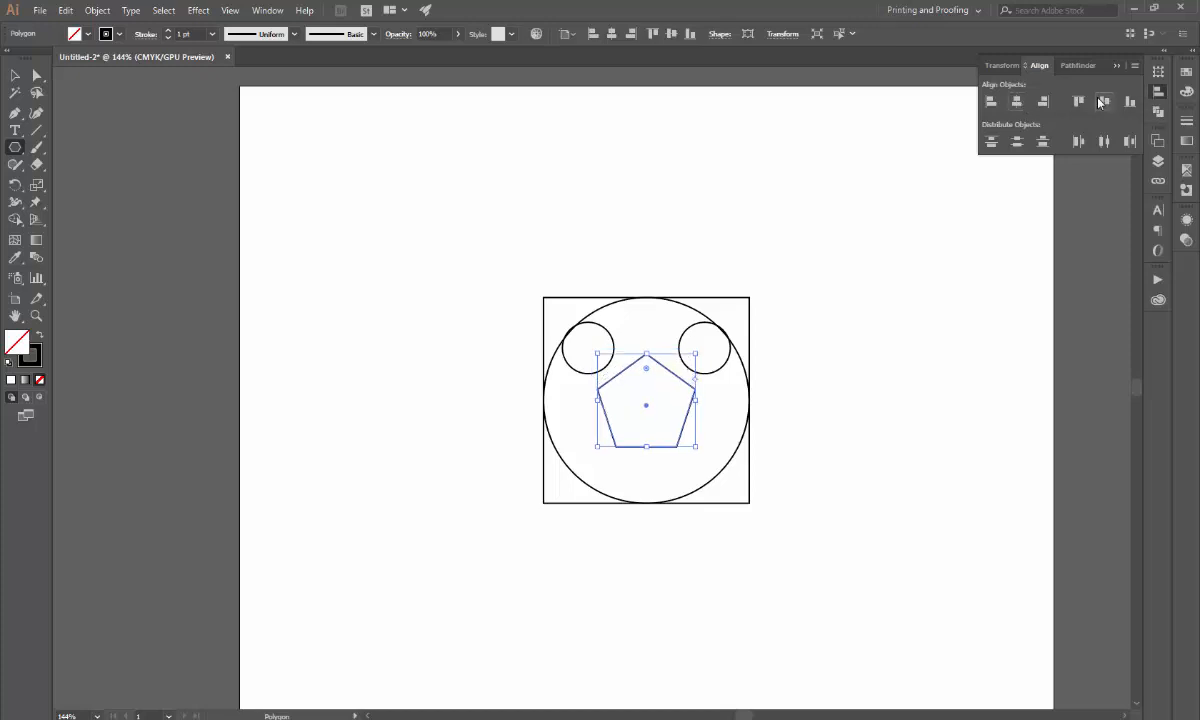
Stretch the pentagon on all four sides so it nearly fills the square around the large circle, and deselect it.
{"action": "left_click", "coordinate": [15, 75]}
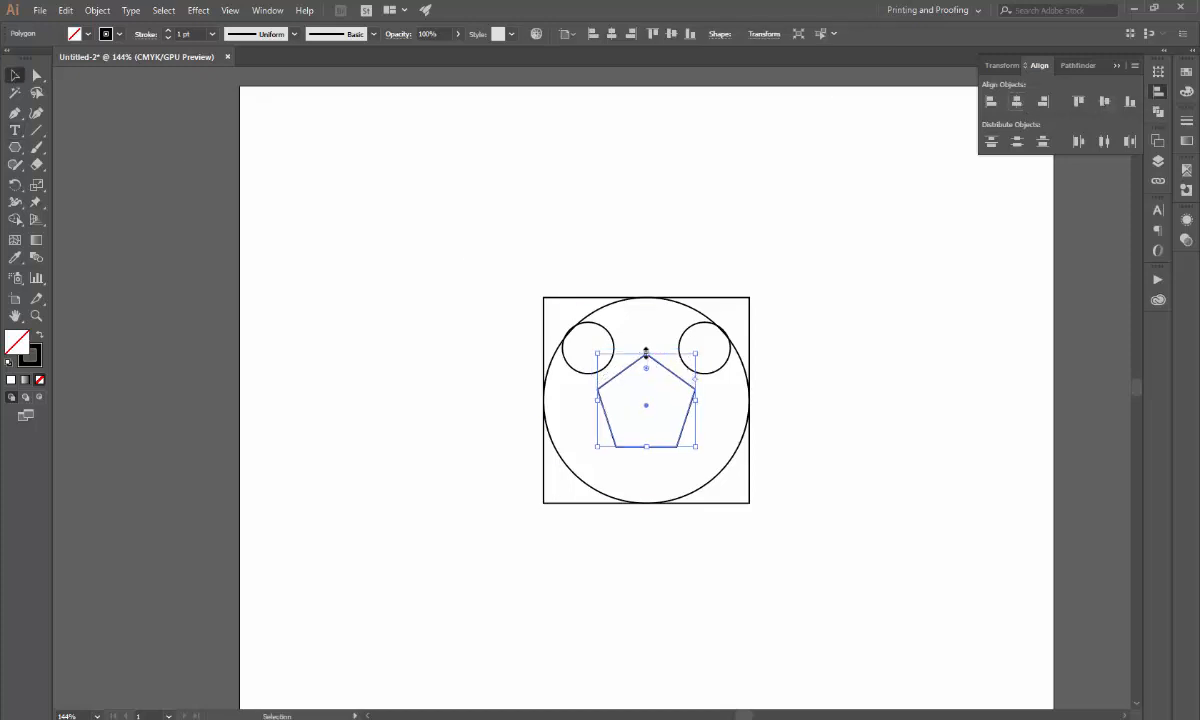
{"action": "left_click_drag", "start_coordinate": [647, 354], "coordinate": [647, 297]}
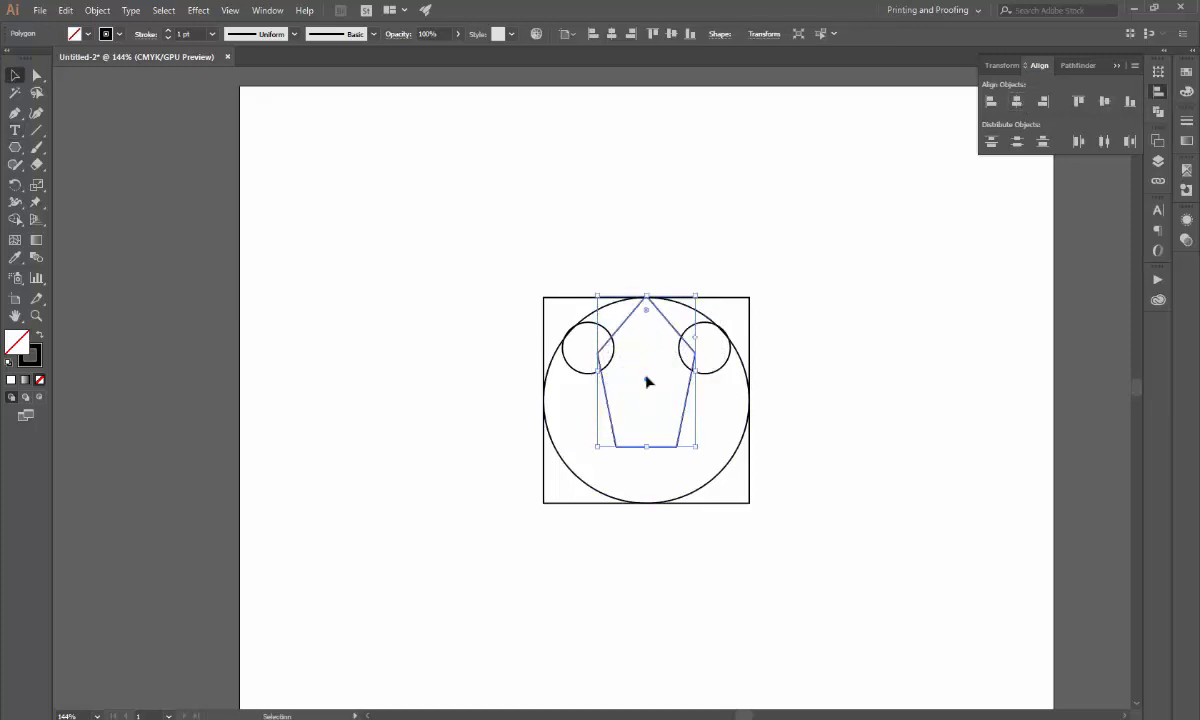
{"action": "left_click_drag", "start_coordinate": [647, 448], "coordinate": [647, 496]}
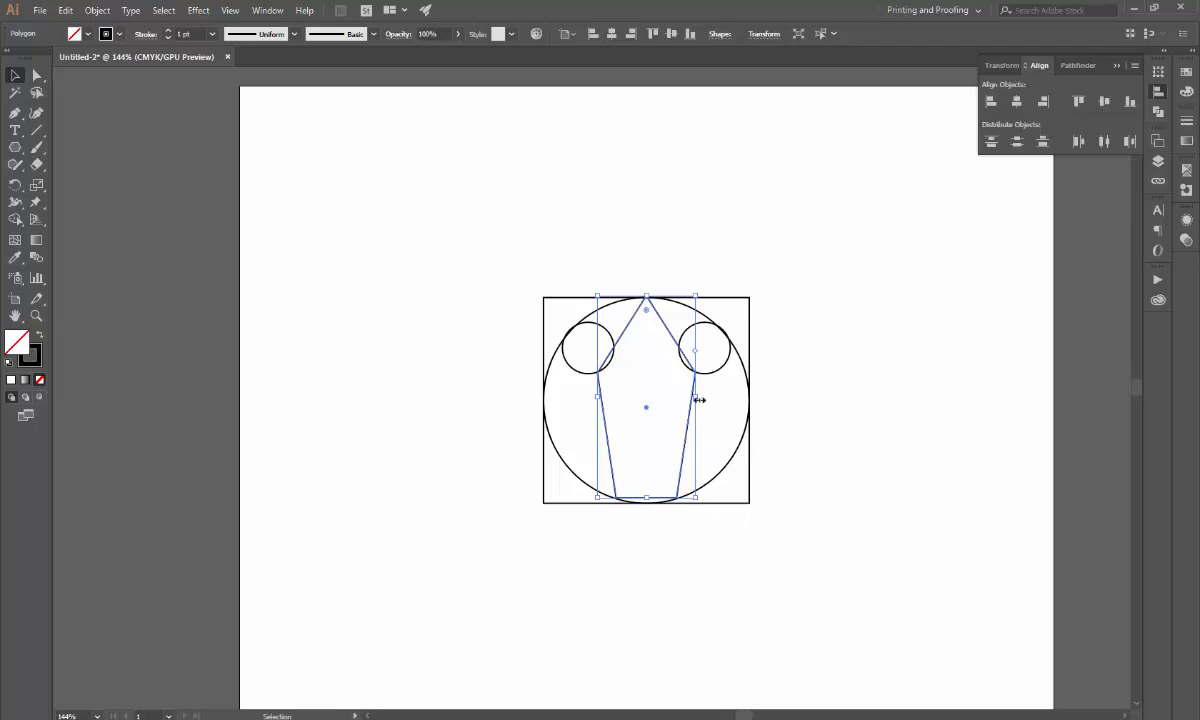
{"action": "left_click_drag", "start_coordinate": [697, 398], "coordinate": [746, 405]}
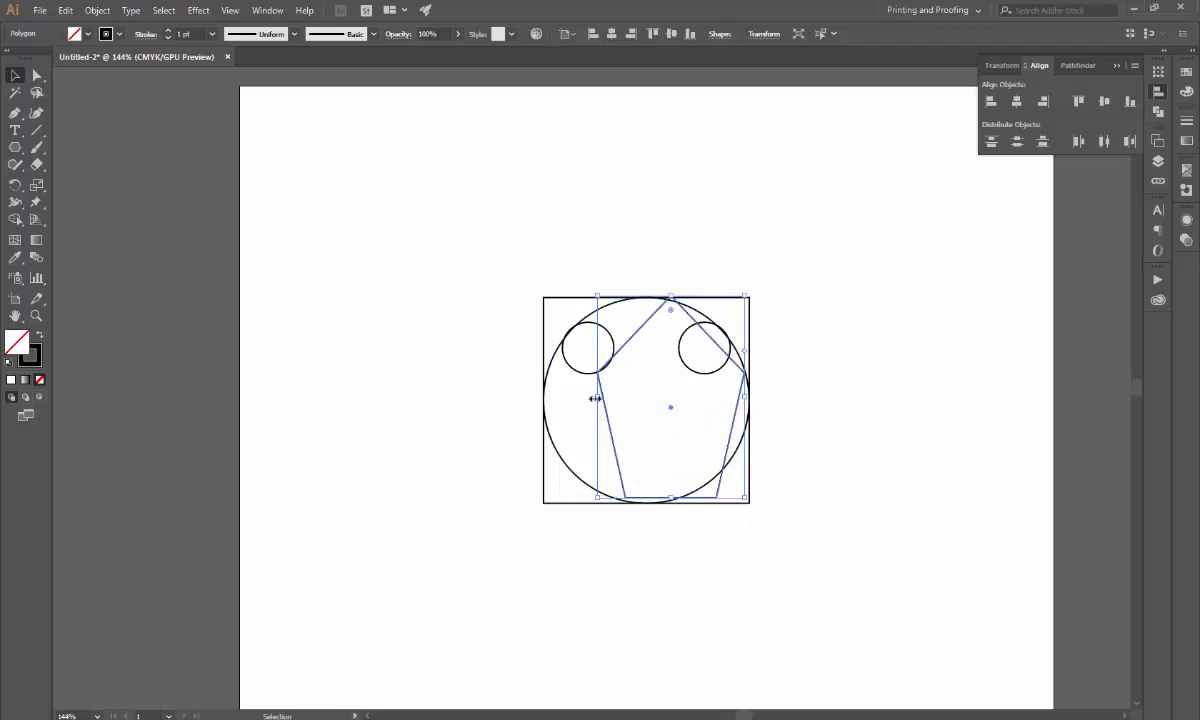
{"action": "left_click_drag", "start_coordinate": [595, 398], "coordinate": [546, 418]}
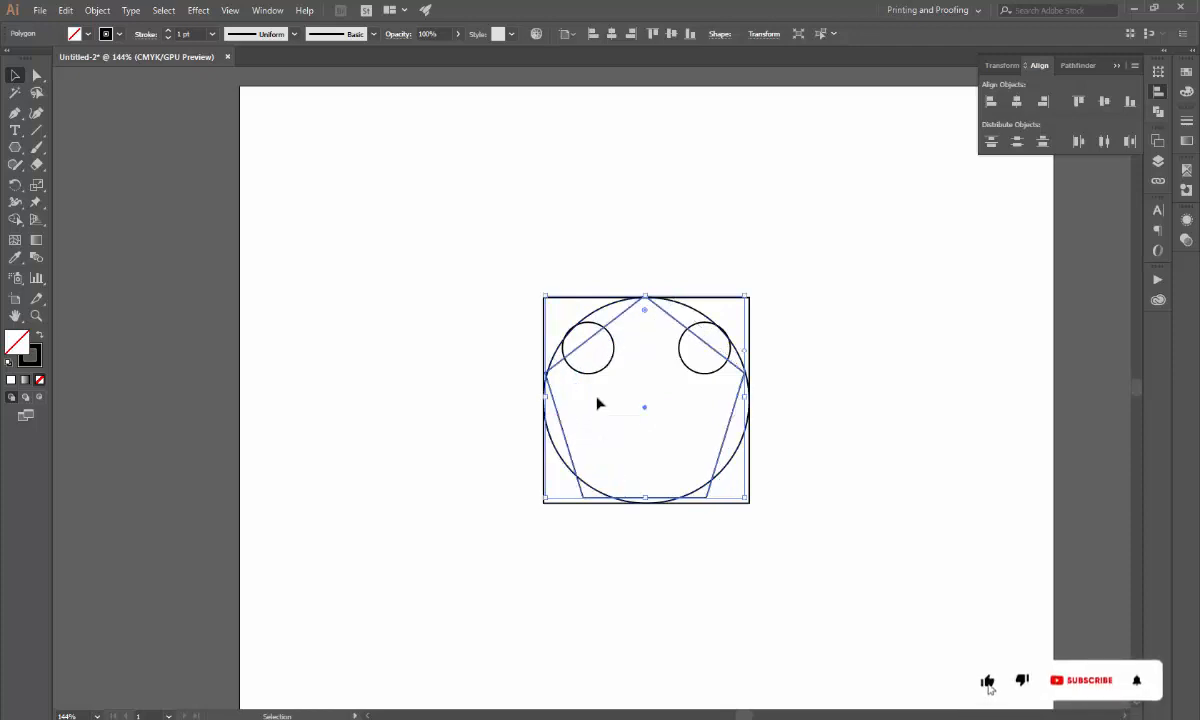
{"action": "left_click", "coordinate": [778, 373]}
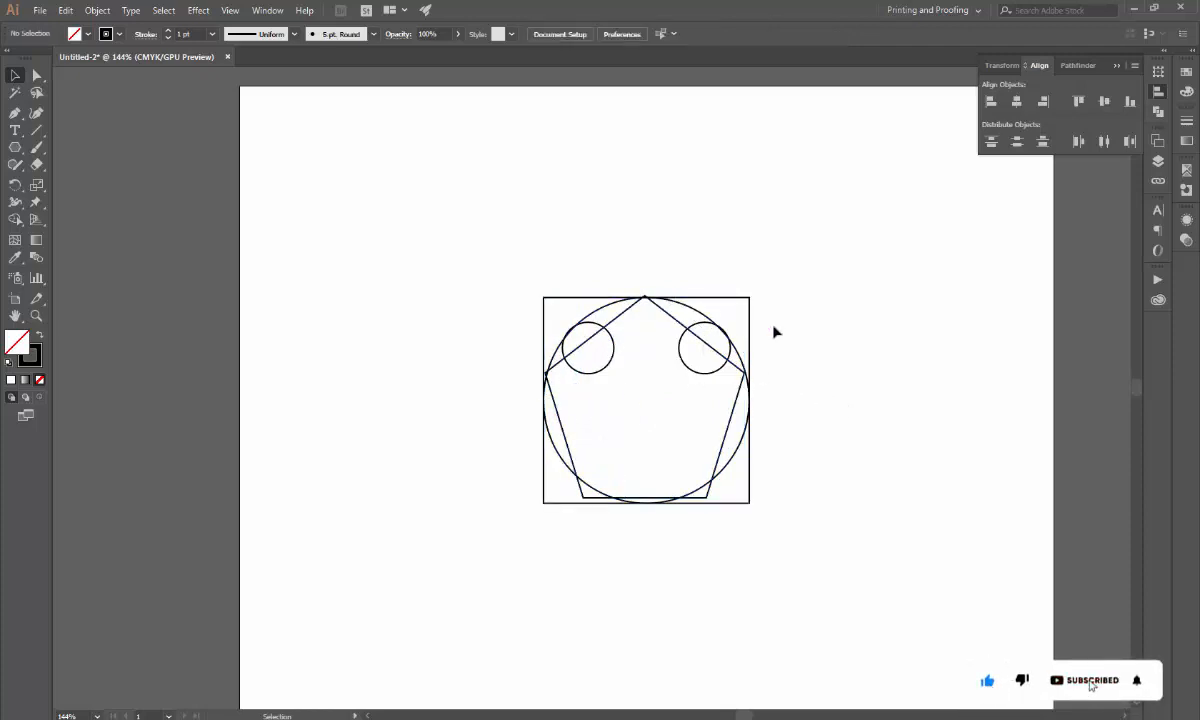
{"action": "left_click", "coordinate": [691, 312]}
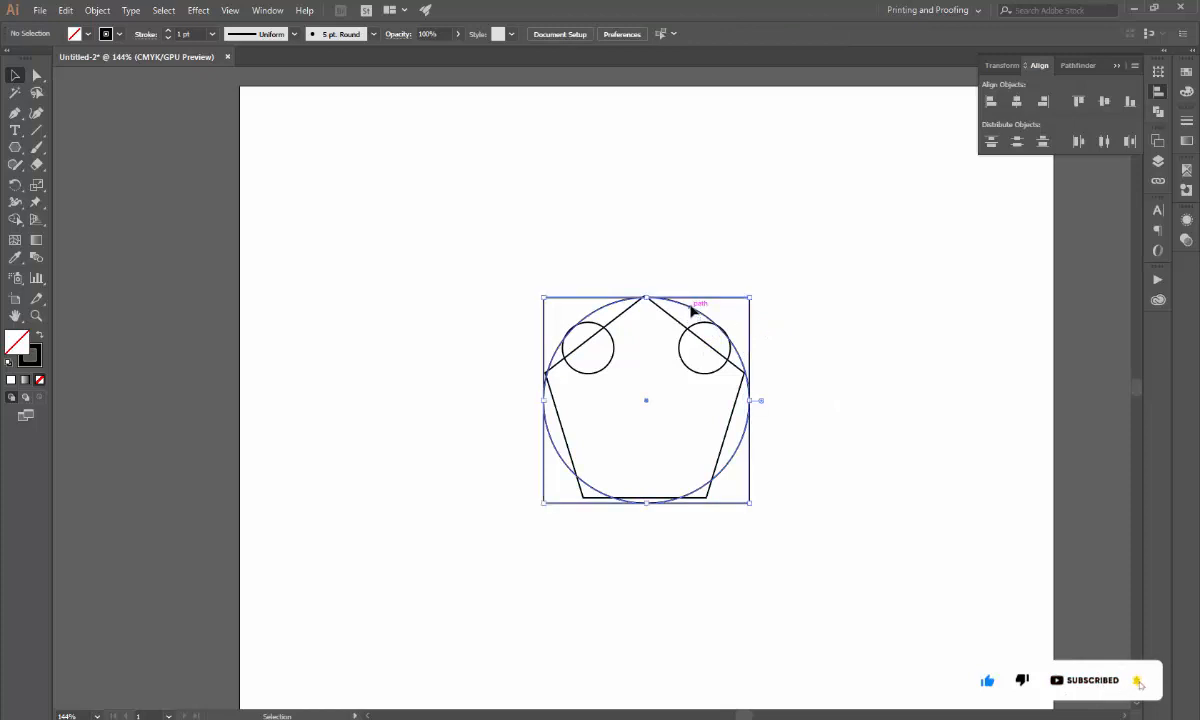
{"action": "left_click", "coordinate": [281, 246]}
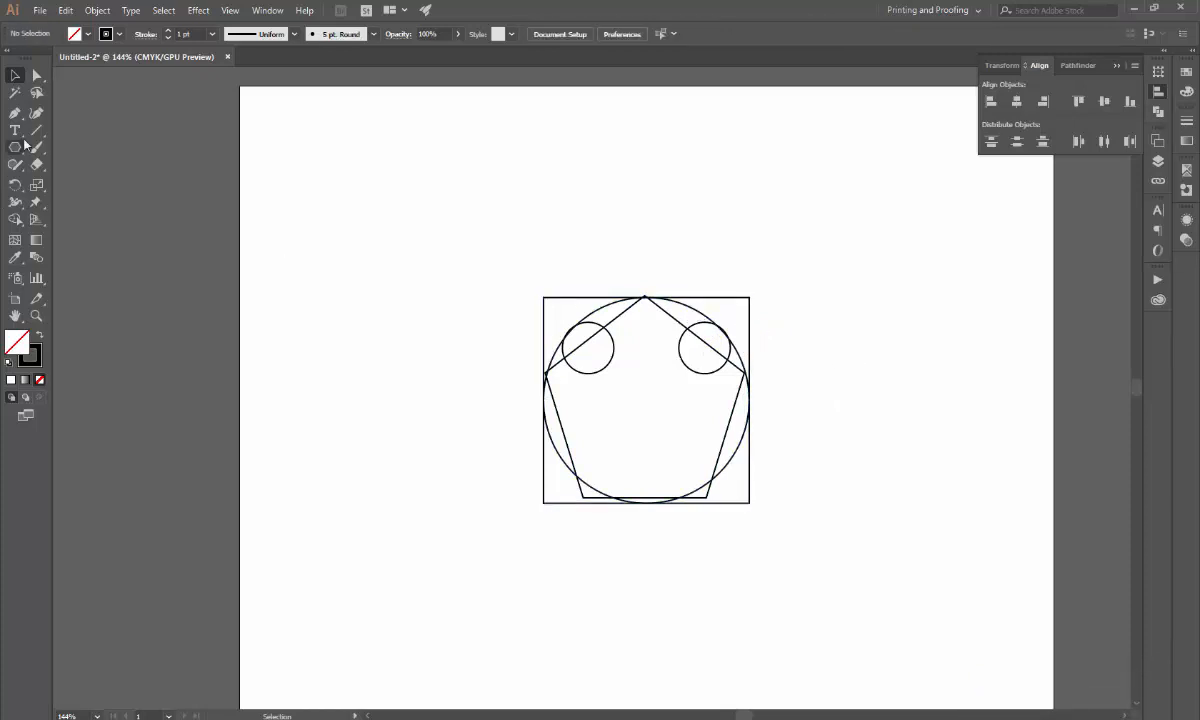
{"action": "left_click_drag", "start_coordinate": [17, 150], "coordinate": [72, 163]}
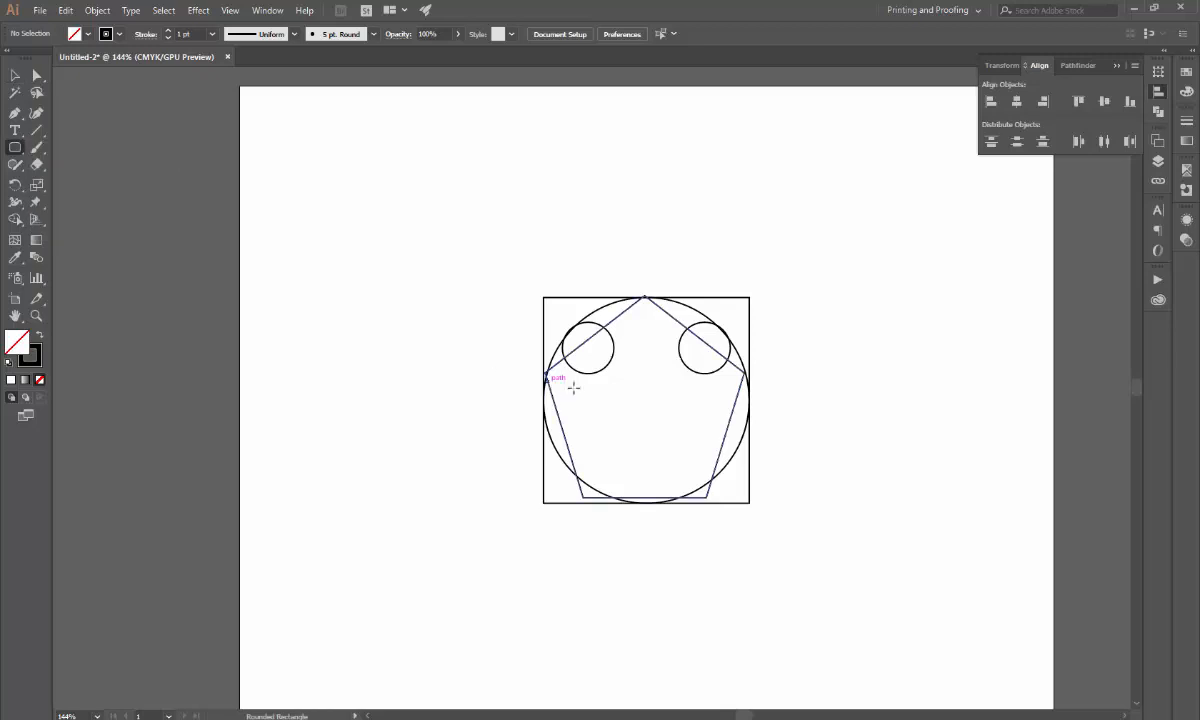
{"action": "left_click", "coordinate": [612, 413]}
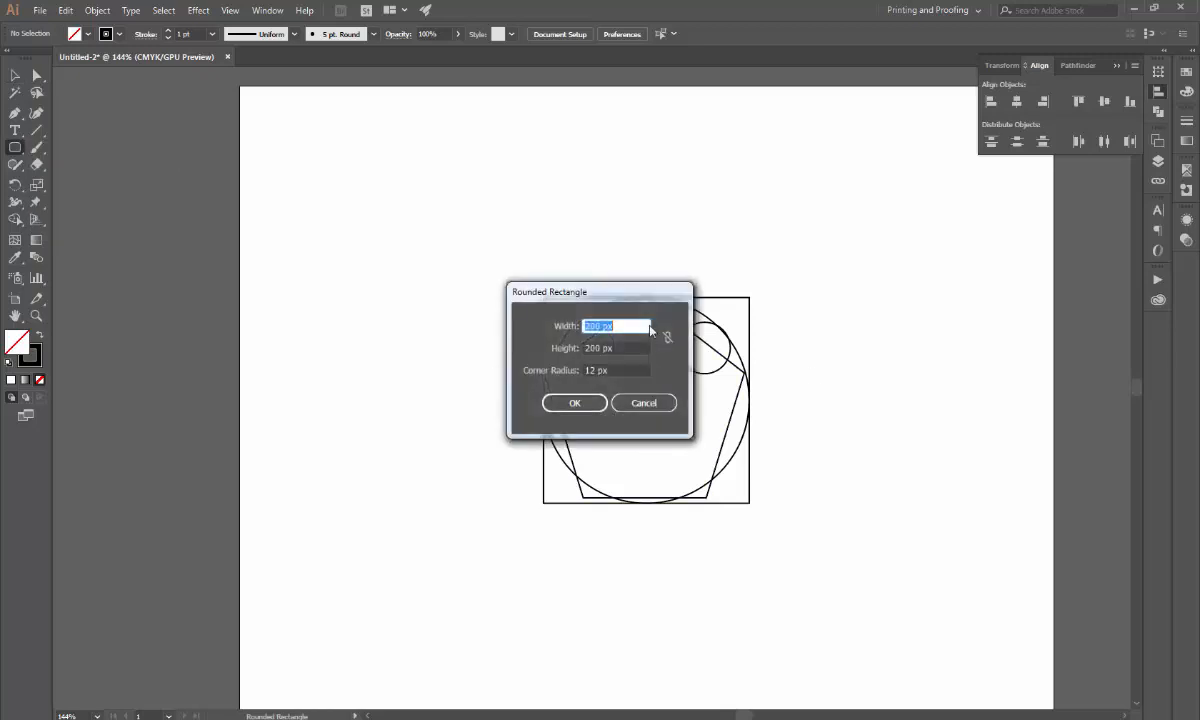
{"action": "type", "text": "15"}
{"action": "key", "text": "Escape"}
Create a 150 px circle, center it horizontally and vertically on the artboard, and deselect it.
{"action": "left_click_drag", "start_coordinate": [15, 147], "coordinate": [78, 180]}
{"action": "left_click_drag", "start_coordinate": [600, 381], "coordinate": [603, 385]}
{"action": "left_click", "coordinate": [625, 409]}
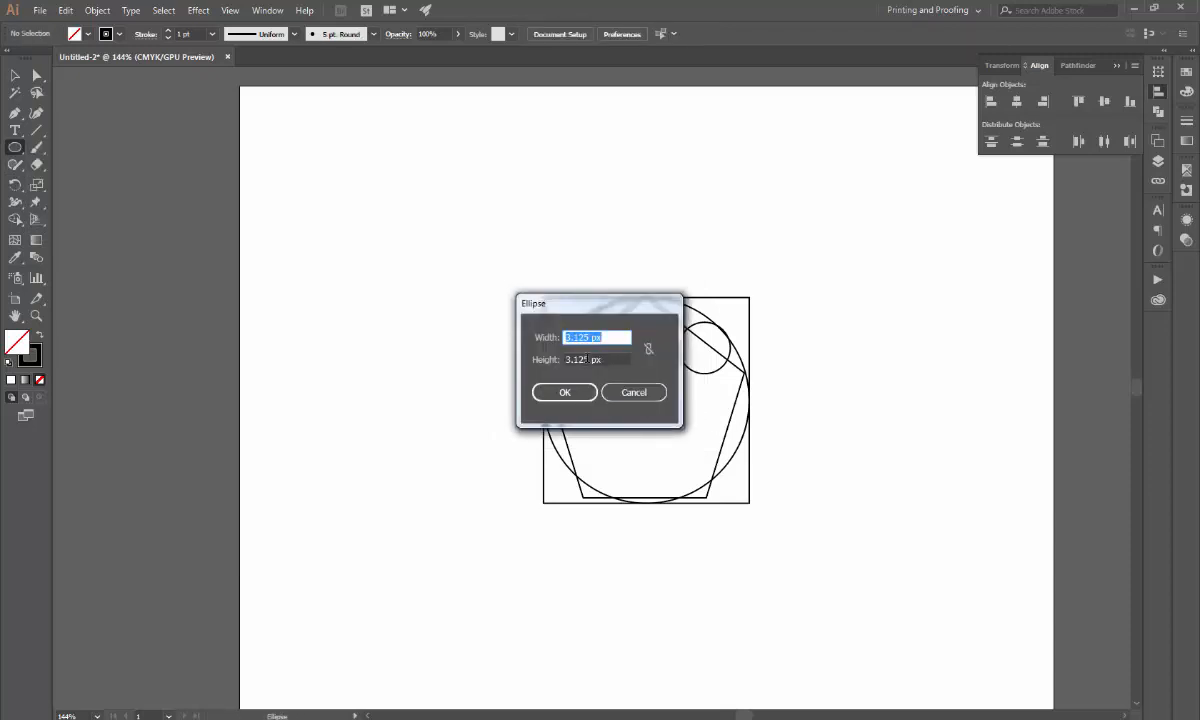
{"action": "type", "text": "150"}
{"action": "key", "text": "Tab"}
{"action": "type", "text": "150"}
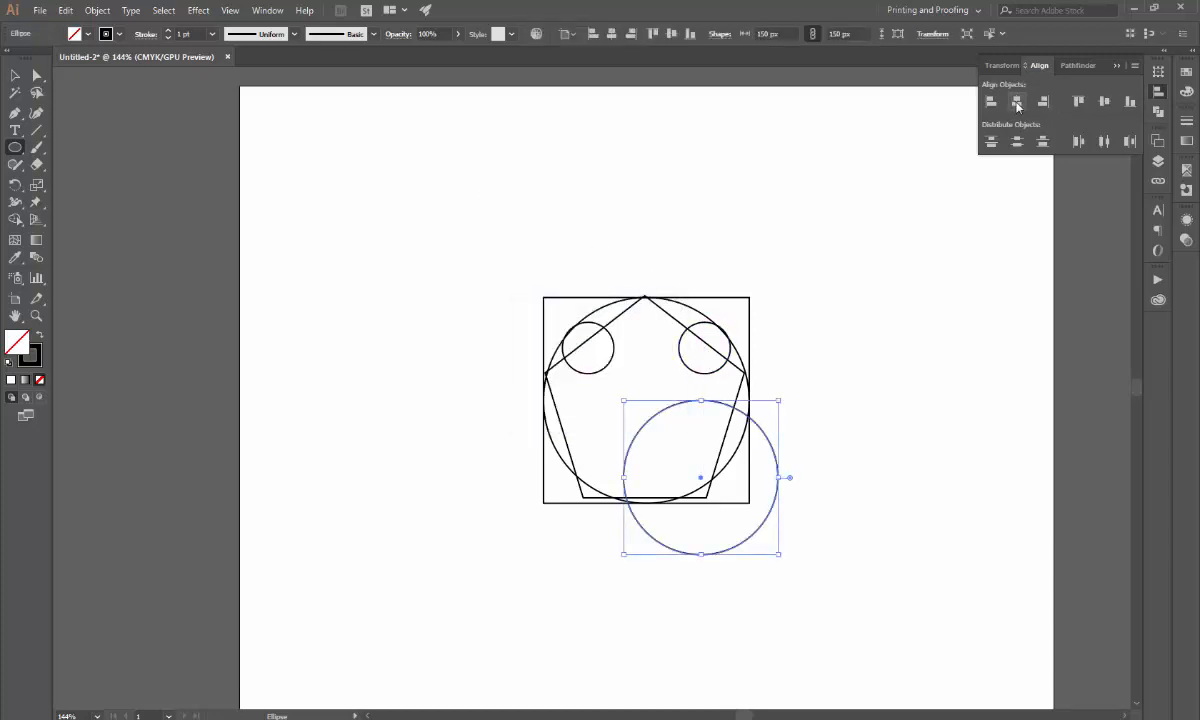
{"action": "left_click", "coordinate": [1017, 102]}
{"action": "left_click", "coordinate": [1104, 101]}
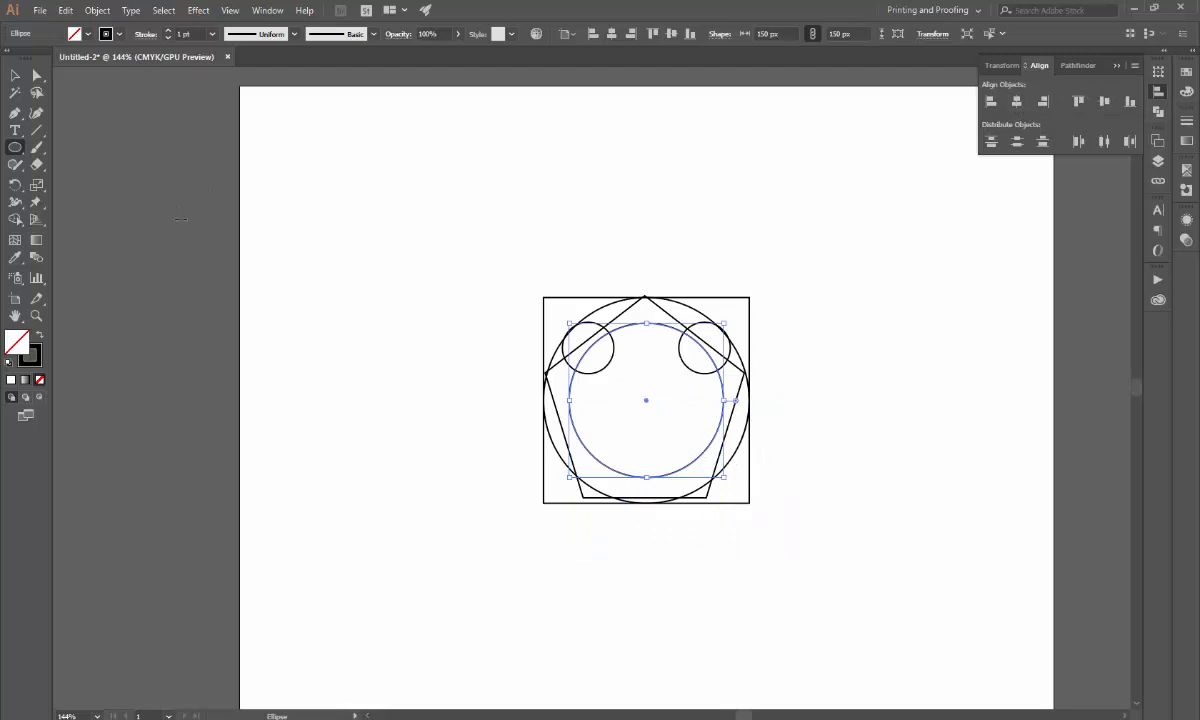
{"action": "left_click", "coordinate": [15, 76]}
{"action": "left_click", "coordinate": [752, 262]}
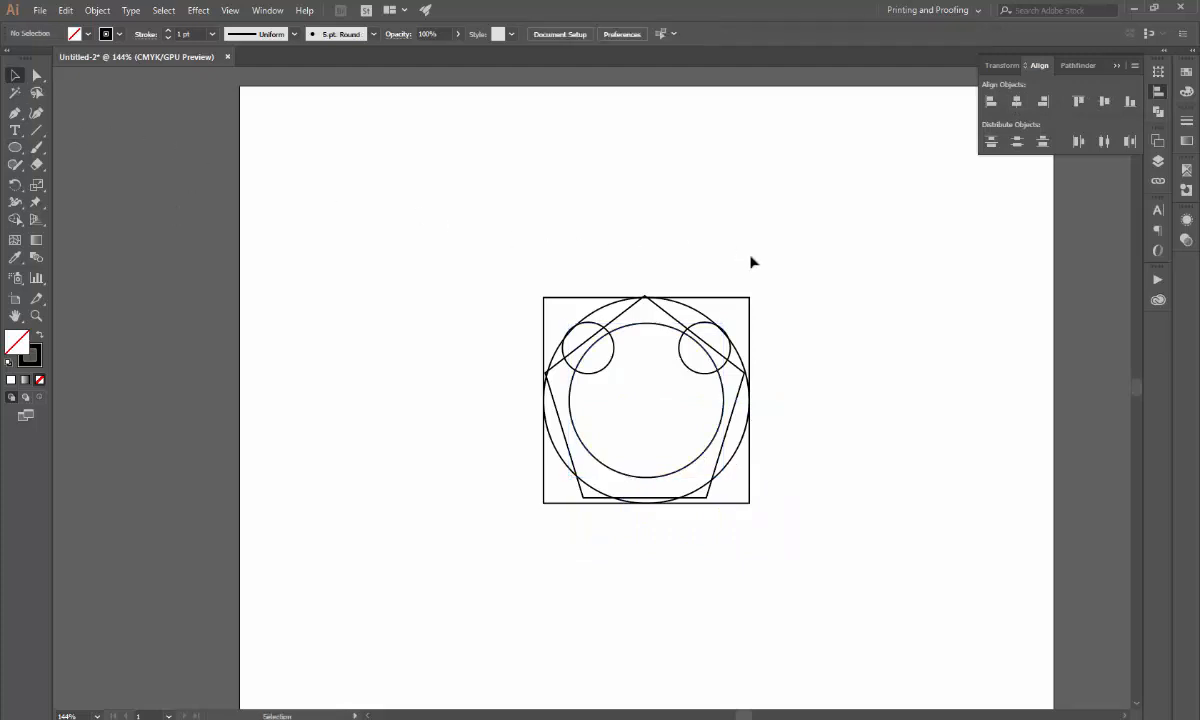
Select all the construction shapes for the Shape Builder tool and choose an orange fill.
{"action": "key", "text": "ctrl+plus"}
{"action": "key", "text": "ctrl+plus"}
{"action": "key", "text": "ctrl+plus"}
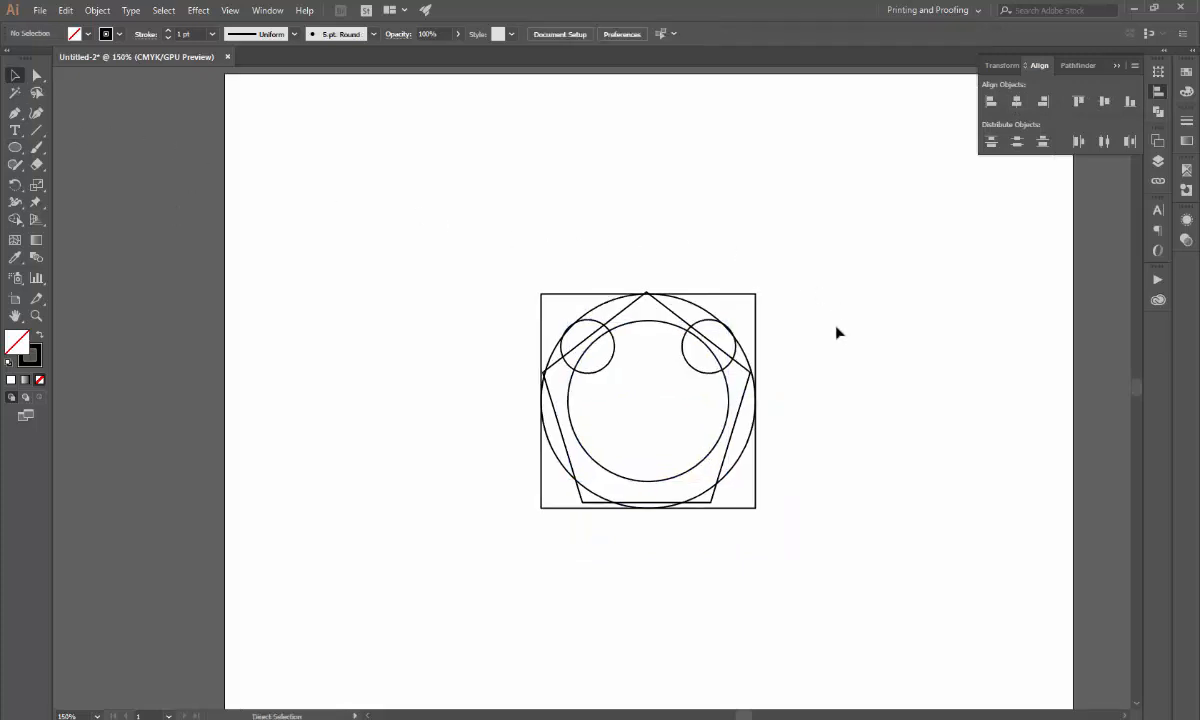
{"action": "left_click_drag", "start_coordinate": [662, 347], "coordinate": [559, 364]}
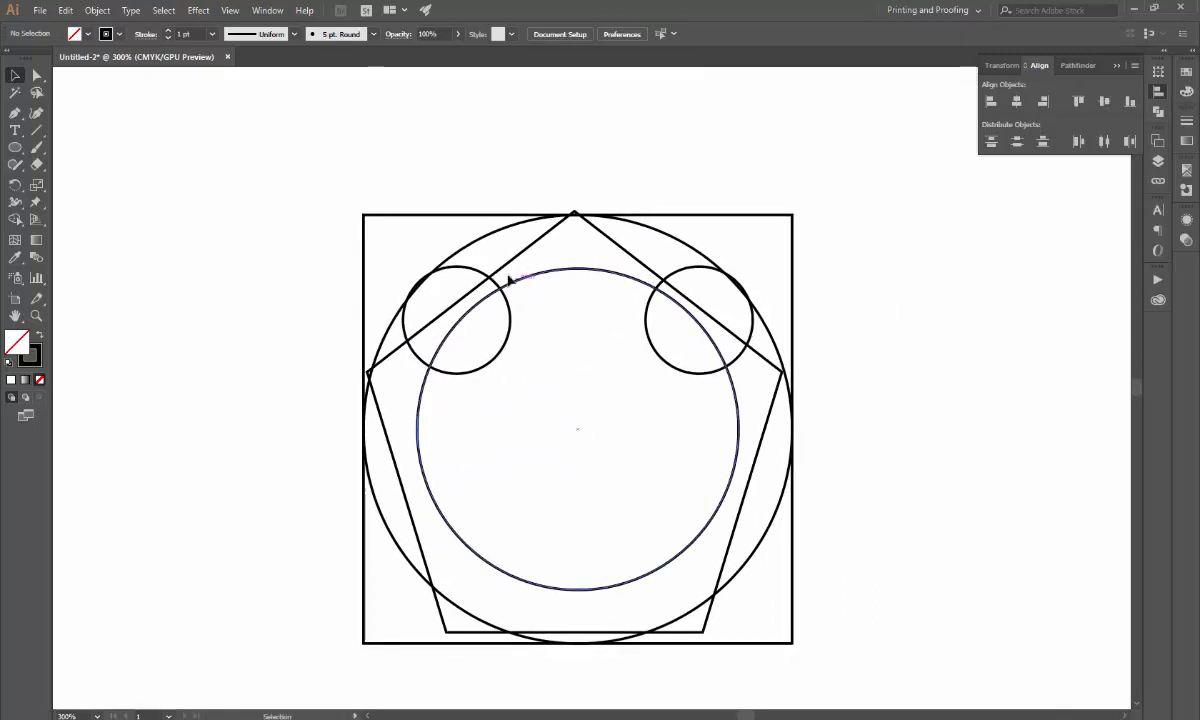
{"action": "left_click", "coordinate": [15, 219]}
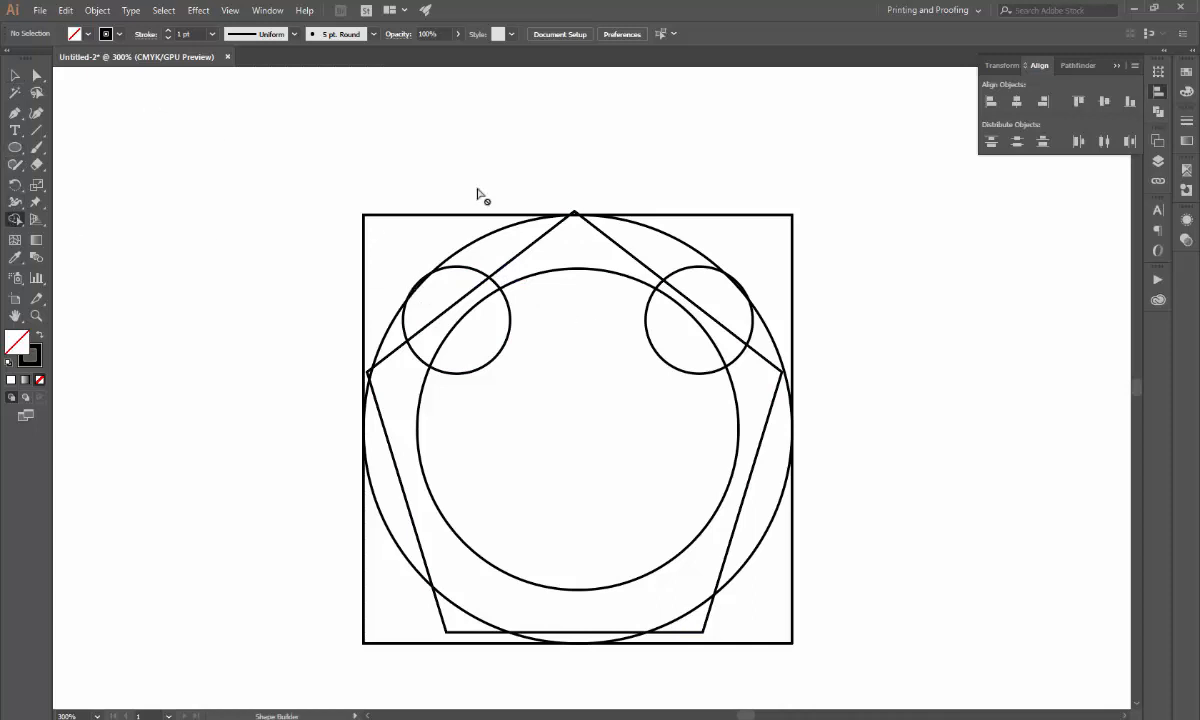
{"action": "left_click", "coordinate": [15, 76]}
{"action": "left_click_drag", "start_coordinate": [640, 403], "coordinate": [1012, 701]}
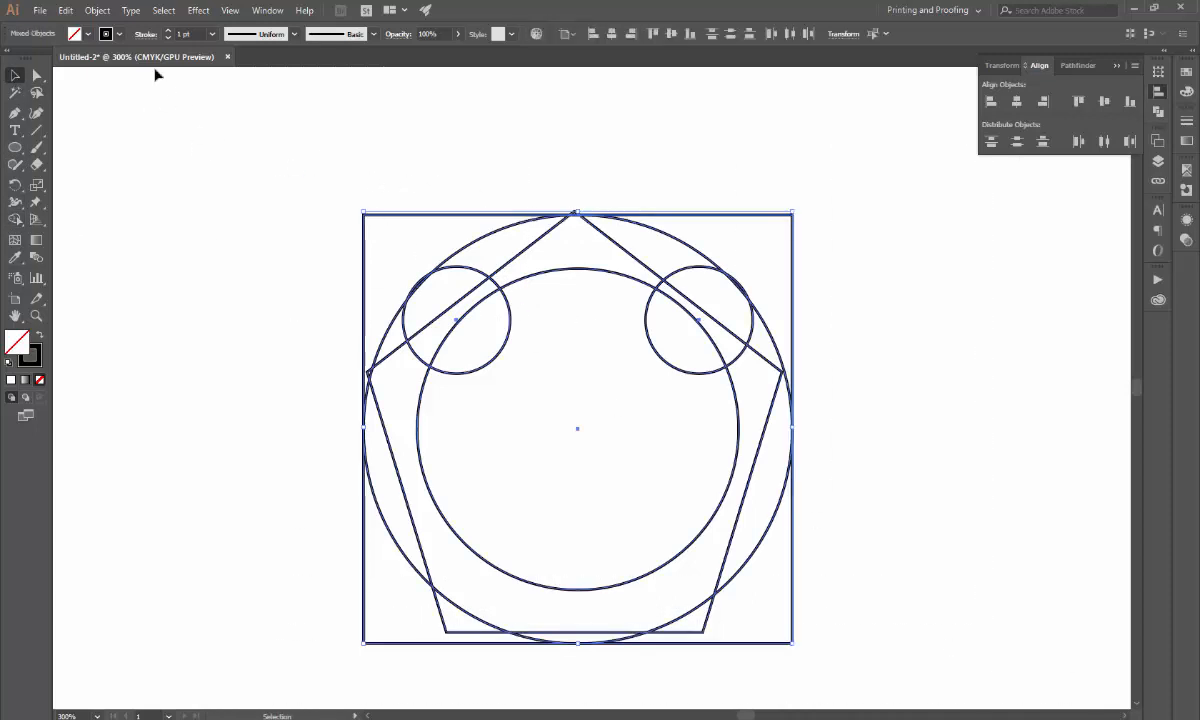
{"action": "left_click", "coordinate": [15, 220]}
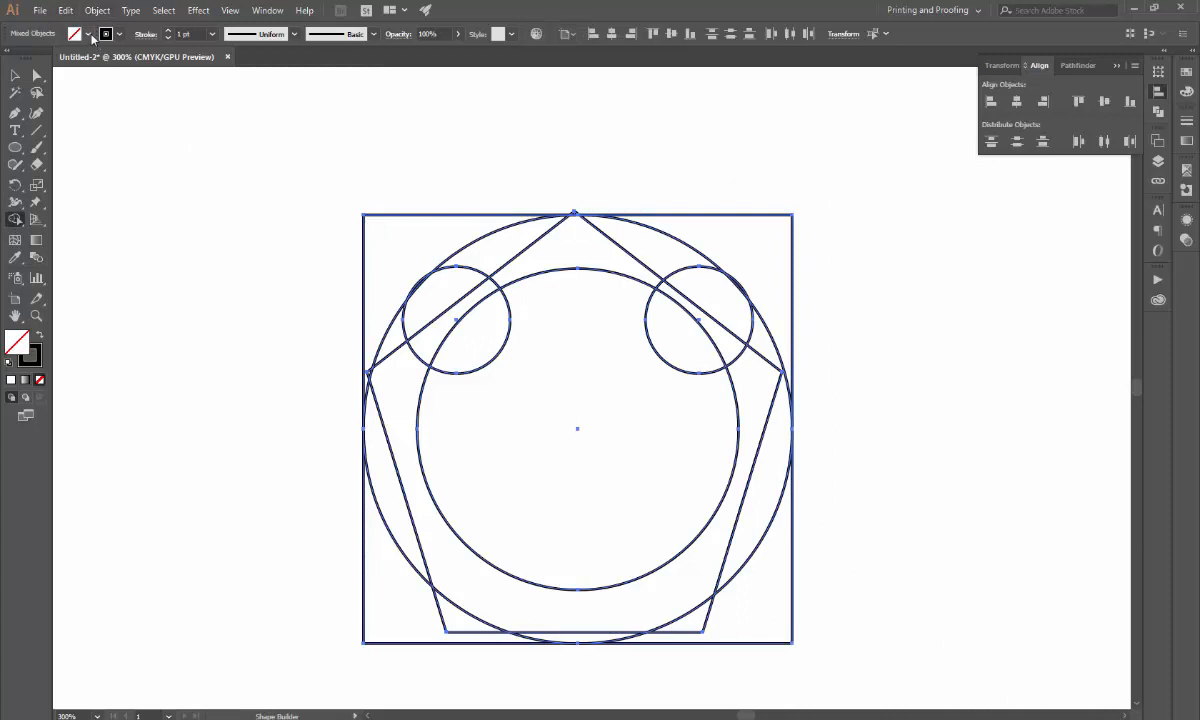
{"action": "left_click", "coordinate": [88, 34]}
{"action": "left_click", "coordinate": [139, 57]}
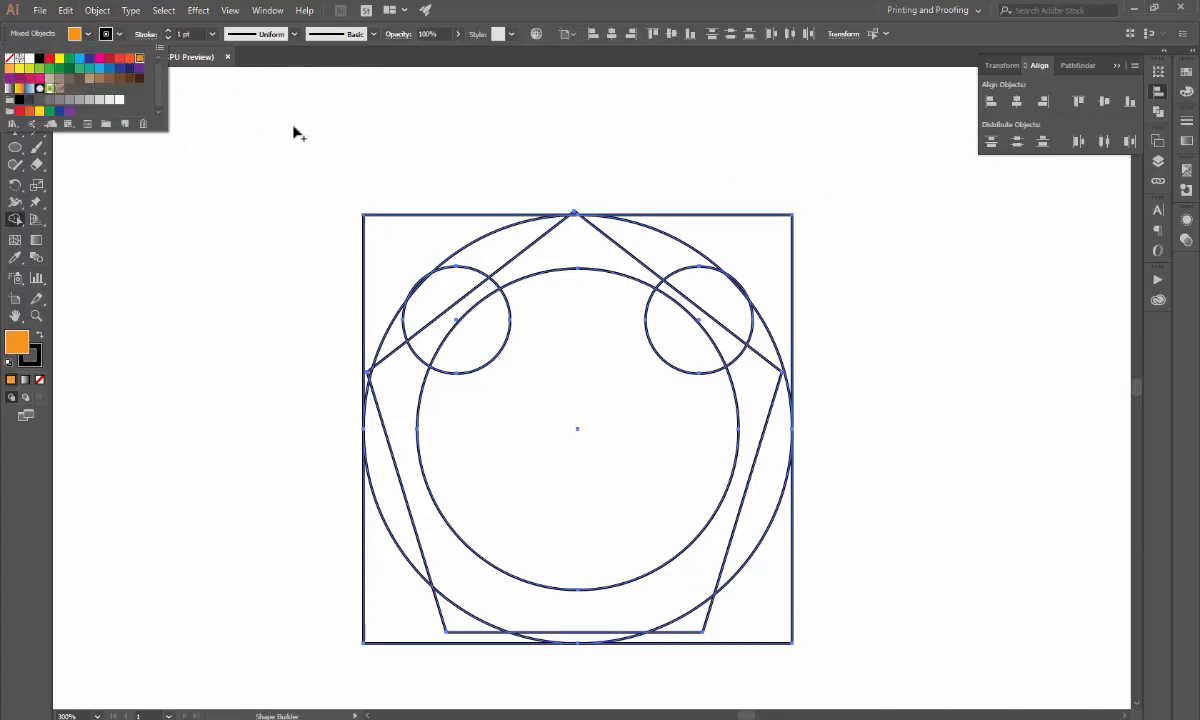
{"action": "left_click", "coordinate": [293, 133]}
Merge both small circles with the upper arc between the two large circles into one orange handset using Shape Builder.
{"action": "mouse_move", "coordinate": [428, 297]}
{"action": "left_mouse_down"}
{"action": "mouse_move", "coordinate": [507, 248]}
{"action": "mouse_move", "coordinate": [450, 284]}
{"action": "mouse_move", "coordinate": [401, 351]}
{"action": "mouse_move", "coordinate": [446, 333]}
{"action": "left_mouse_up"}
{"action": "key", "text": "ctrl+z"}
{"action": "mouse_move", "coordinate": [452, 285]}
{"action": "left_mouse_down"}
{"action": "mouse_move", "coordinate": [488, 257]}
{"action": "mouse_move", "coordinate": [531, 251]}
{"action": "mouse_move", "coordinate": [497, 276]}
{"action": "mouse_move", "coordinate": [561, 240]}
{"action": "mouse_move", "coordinate": [626, 235]}
{"action": "mouse_move", "coordinate": [723, 311]}
{"action": "mouse_move", "coordinate": [718, 339]}
{"action": "mouse_move", "coordinate": [686, 277]}
{"action": "mouse_move", "coordinate": [681, 345]}
{"action": "left_mouse_up"}
{"action": "left_click_drag", "start_coordinate": [470, 316], "coordinate": [509, 303]}
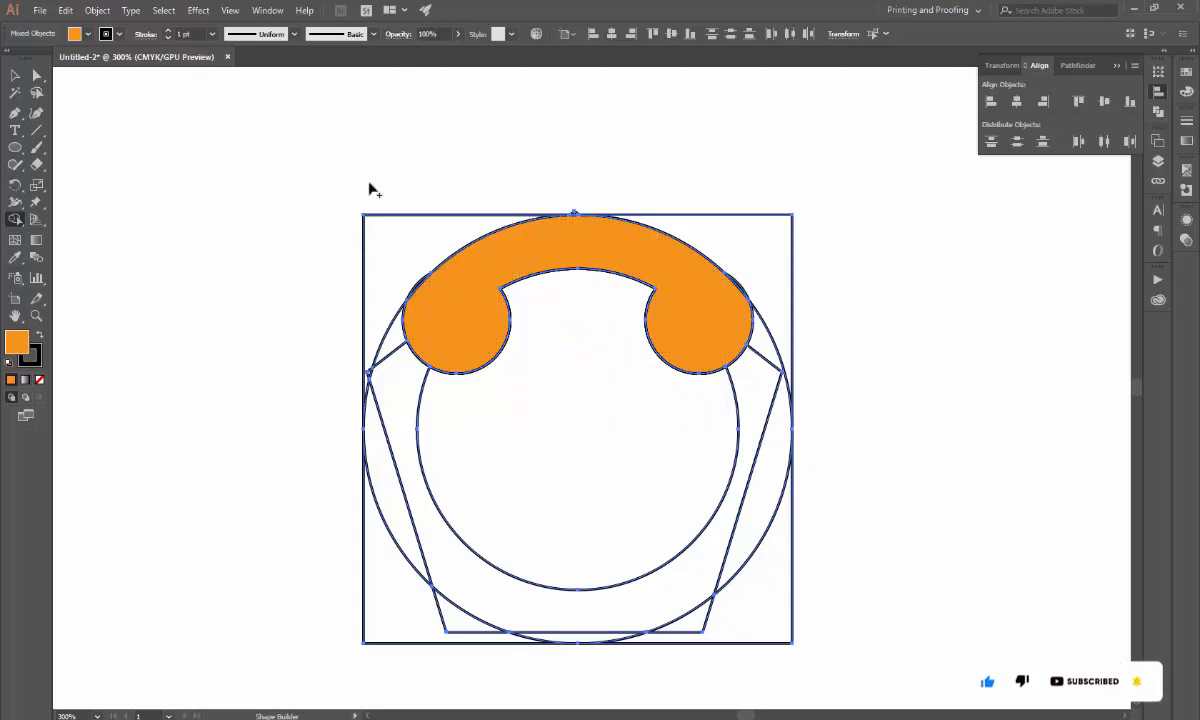
Move the orange handset clear of the construction shapes and delete all the remaining outlines.
{"action": "left_click", "coordinate": [14, 76]}
{"action": "scroll", "coordinate": [276, 246], "scroll_direction": "down", "scroll_amount": 1}
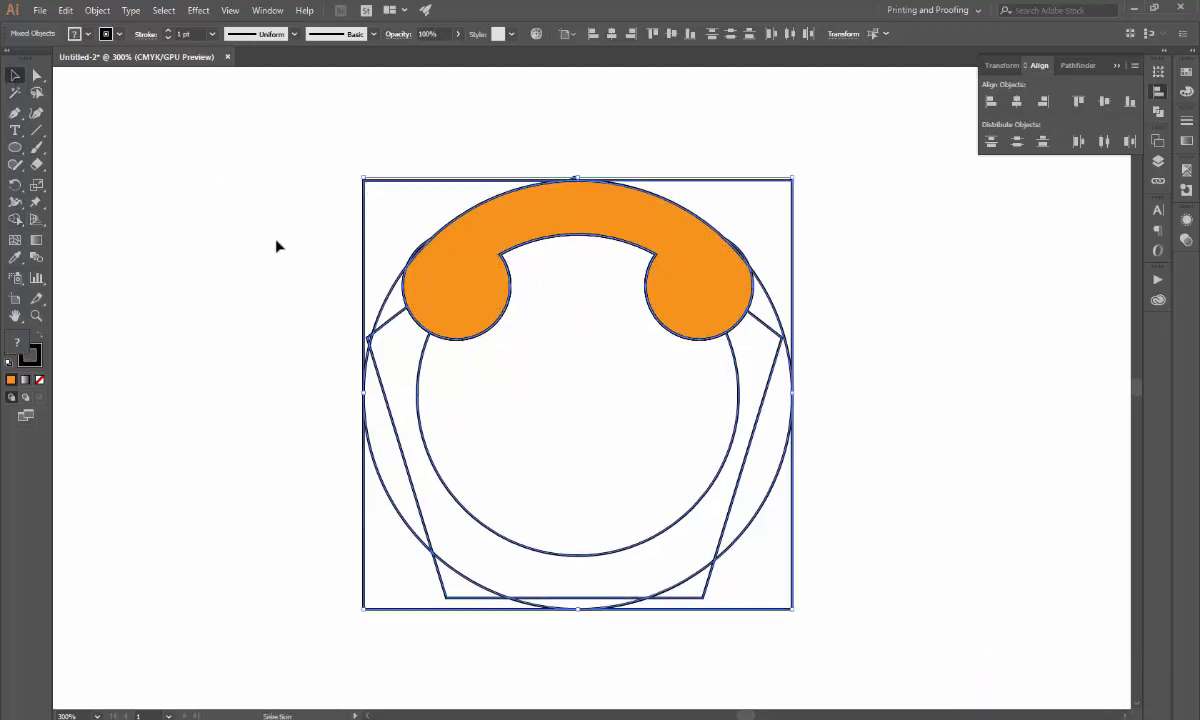
{"action": "scroll", "coordinate": [343, 321], "scroll_direction": "down", "scroll_amount": 2}
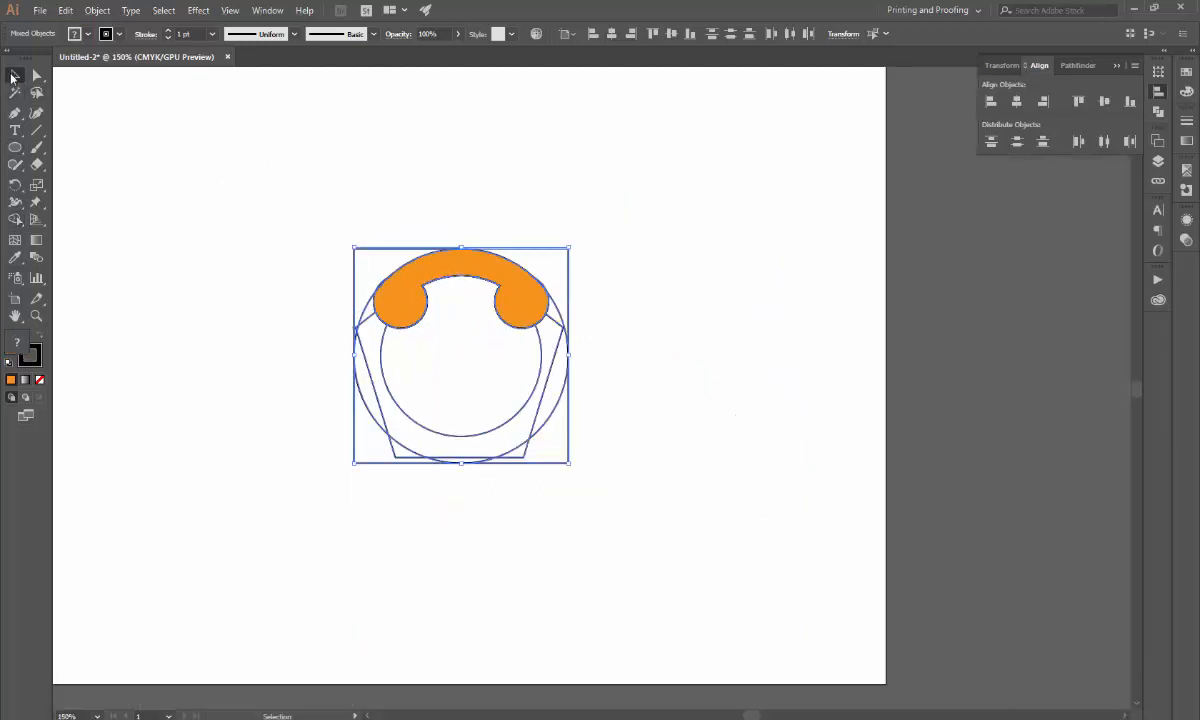
{"action": "left_click", "coordinate": [37, 75]}
{"action": "left_click", "coordinate": [313, 195]}
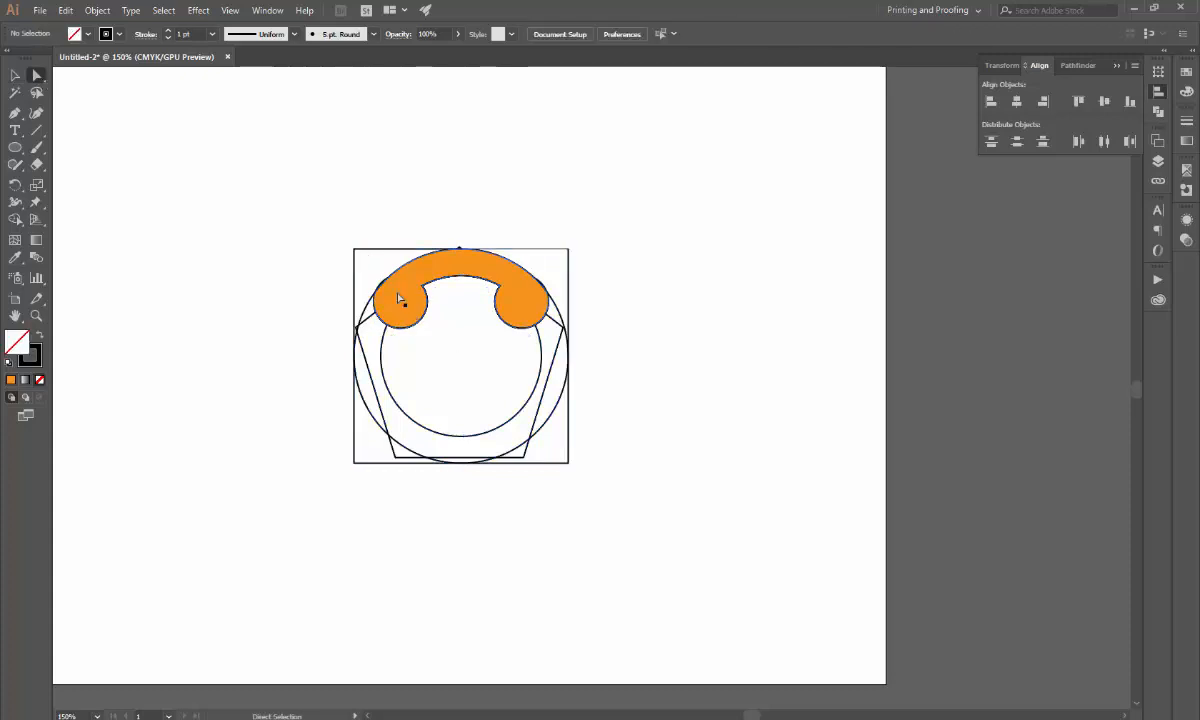
{"action": "left_click", "coordinate": [404, 311]}
{"action": "left_click_drag", "start_coordinate": [404, 311], "coordinate": [685, 311]}
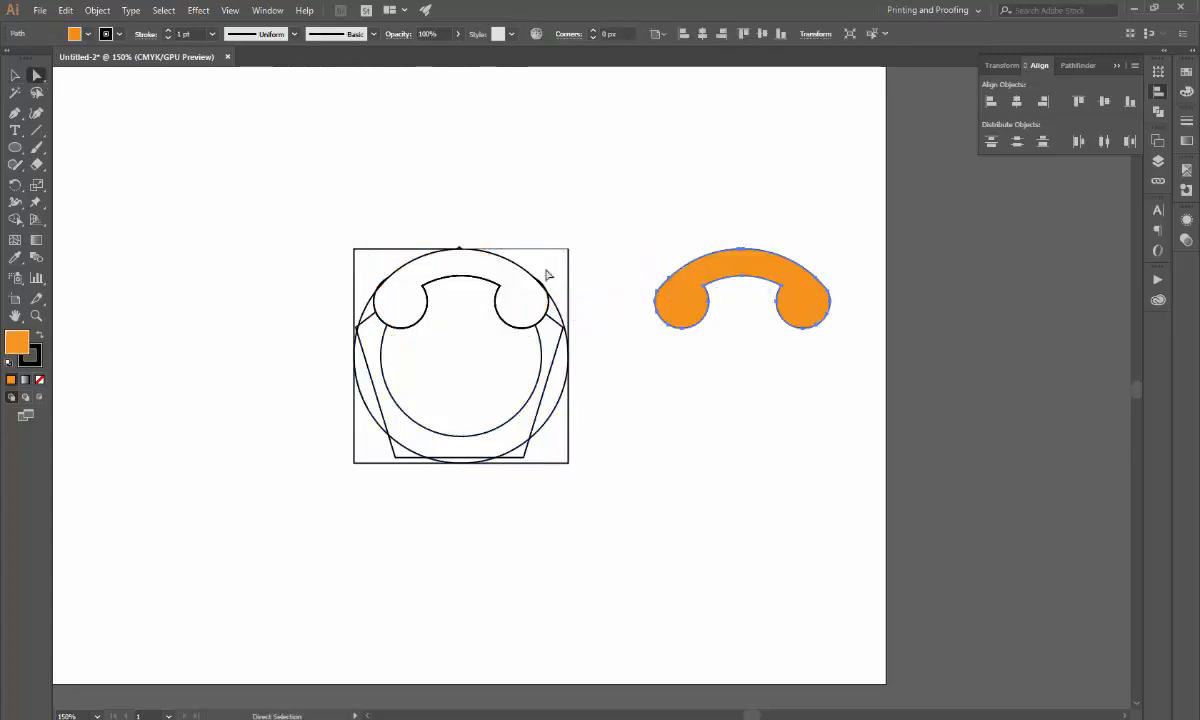
{"action": "left_click_drag", "start_coordinate": [265, 522], "coordinate": [517, 402]}
{"action": "key", "text": "Delete"}
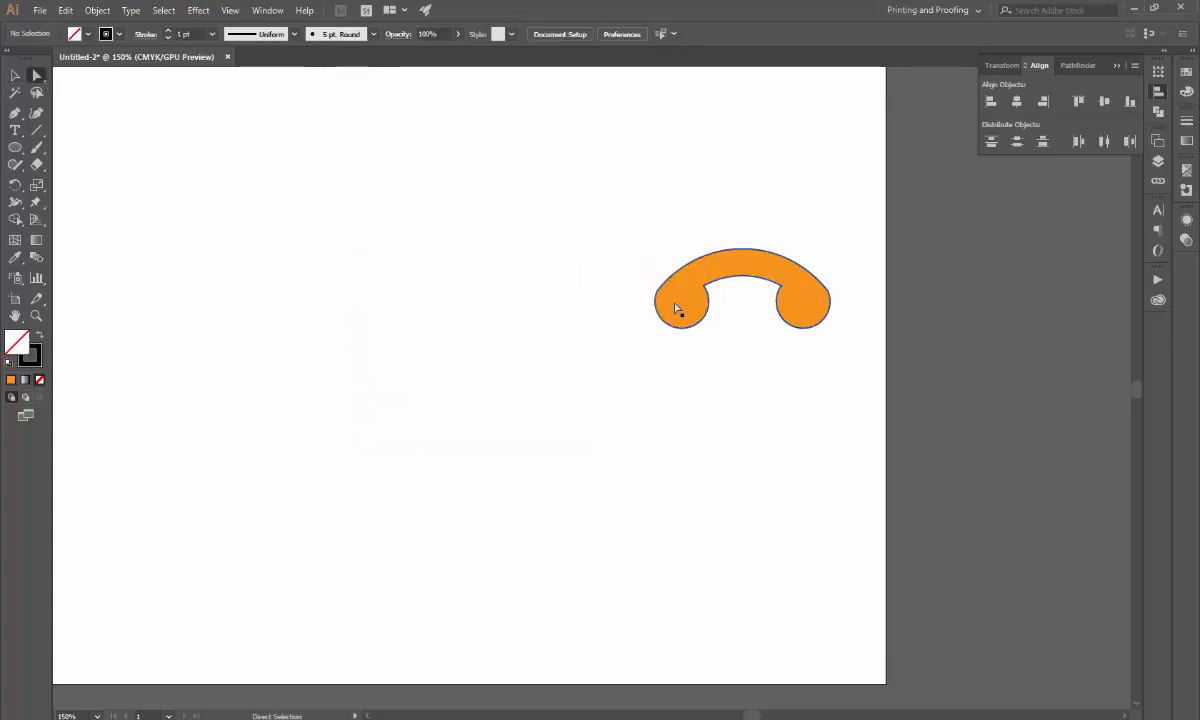
Move the handset back toward the artboard's middle and rotate it diagonally, with its ends at upper left and lower right.
{"action": "left_click_drag", "start_coordinate": [678, 308], "coordinate": [555, 345]}
{"action": "key", "text": "v"}
{"action": "left_click", "coordinate": [478, 340]}
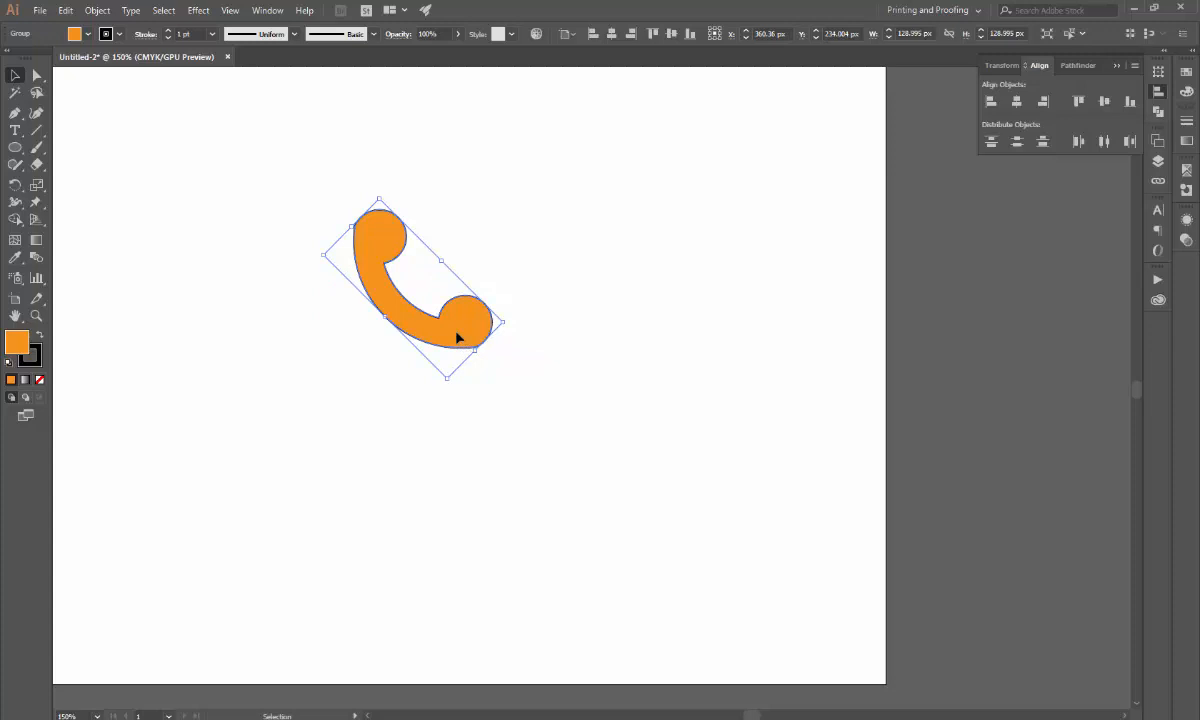
Change the handset's fill to light grey EFEDEA and deselect it.
{"action": "double_click", "coordinate": [19, 343]}
{"action": "left_click_drag", "start_coordinate": [137, 300], "coordinate": [56, 188]}
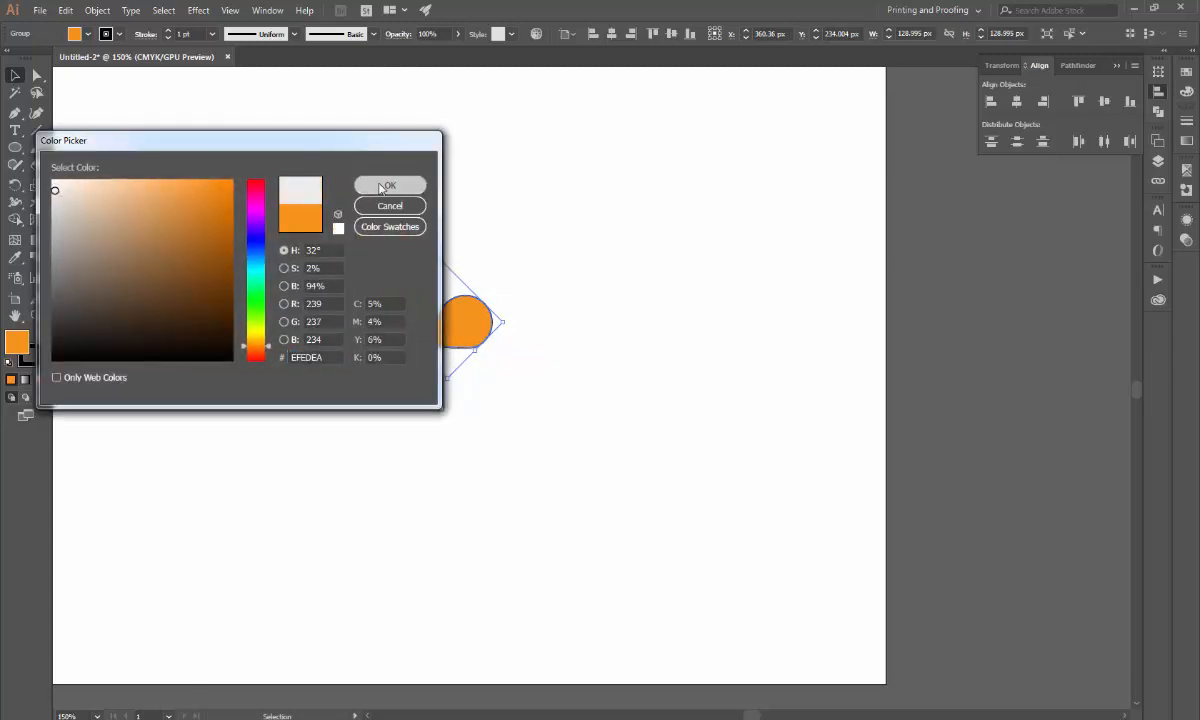
{"action": "left_click", "coordinate": [390, 185]}
{"action": "left_click", "coordinate": [240, 362]}
Create another 150 px circle and center it horizontally and vertically on the artboard.
{"action": "left_click", "coordinate": [15, 147]}
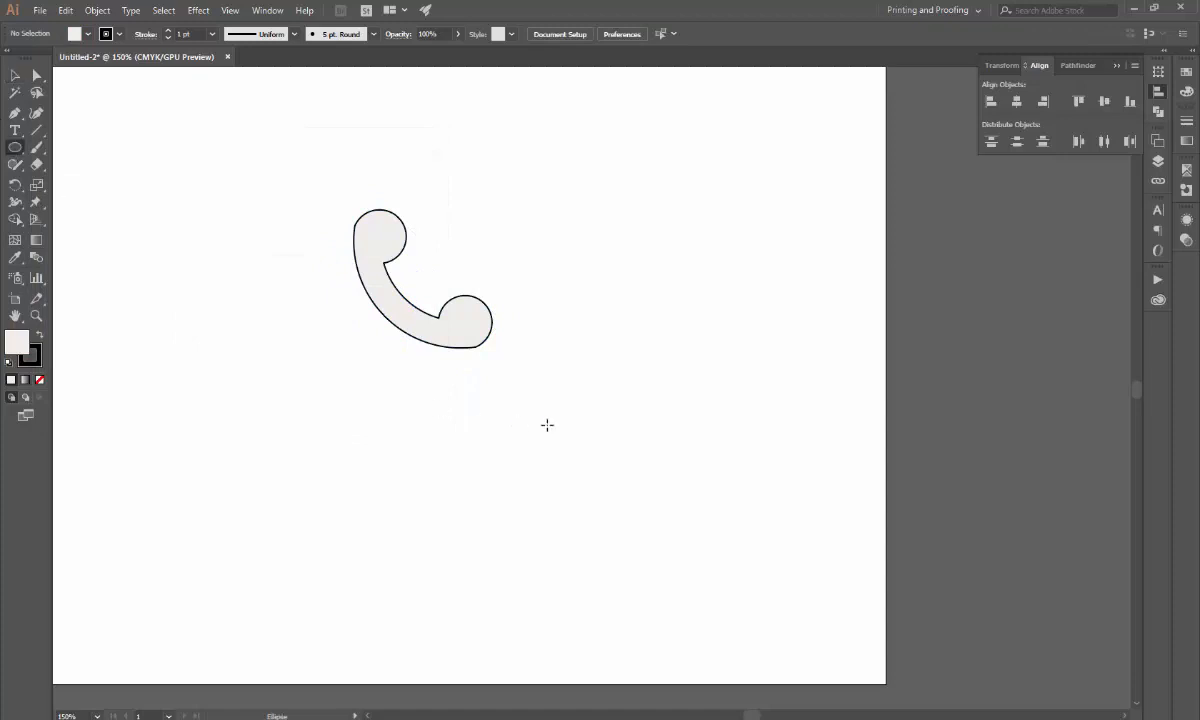
{"action": "left_click", "coordinate": [610, 339]}
{"action": "key", "text": "Return"}
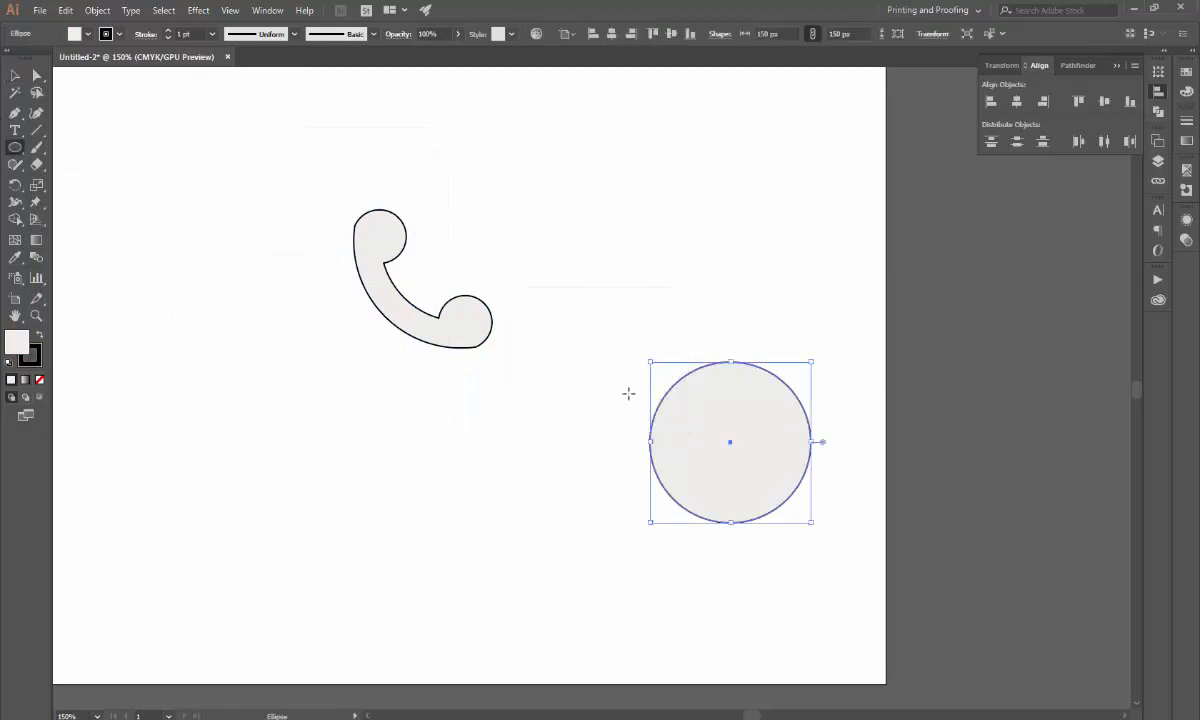
{"action": "left_click", "coordinate": [15, 74]}
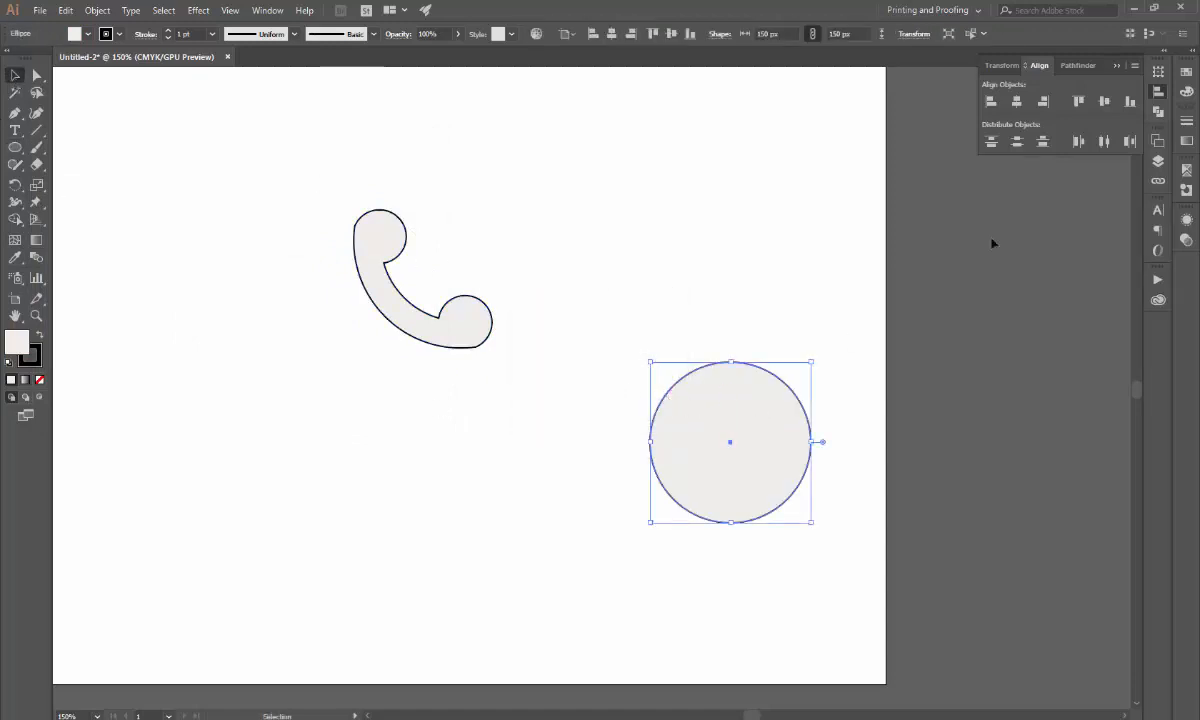
{"action": "left_click", "coordinate": [1016, 101]}
{"action": "left_click", "coordinate": [1104, 101]}
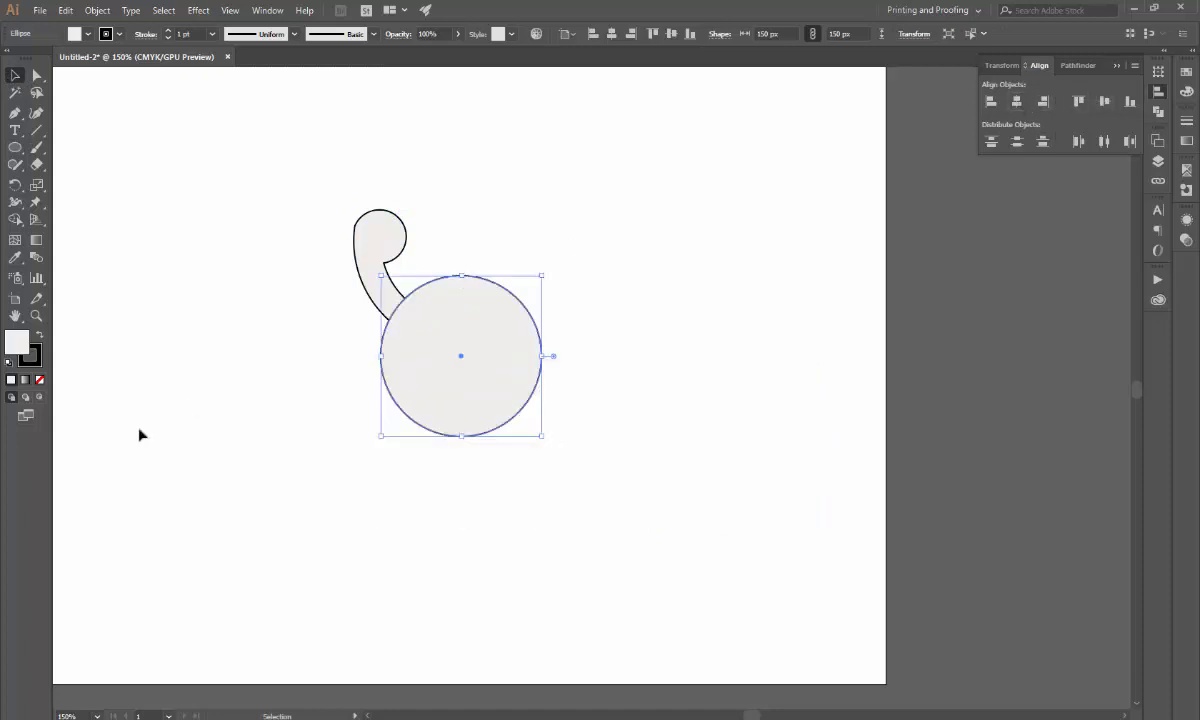
Fill the circle with black and remove its stroke.
{"action": "double_click", "coordinate": [19, 339]}
{"action": "left_click_drag", "start_coordinate": [221, 252], "coordinate": [53, 357]}
{"action": "left_click", "coordinate": [390, 185]}
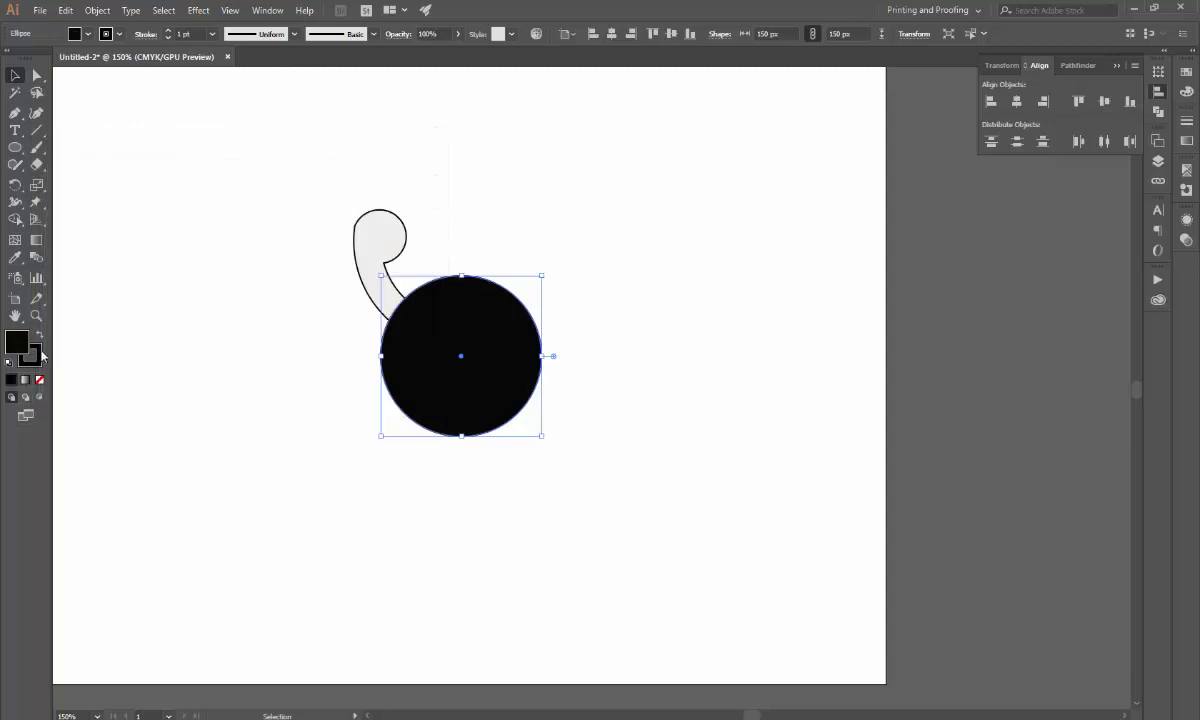
{"action": "left_click", "coordinate": [40, 380]}
{"action": "left_click", "coordinate": [351, 270]}
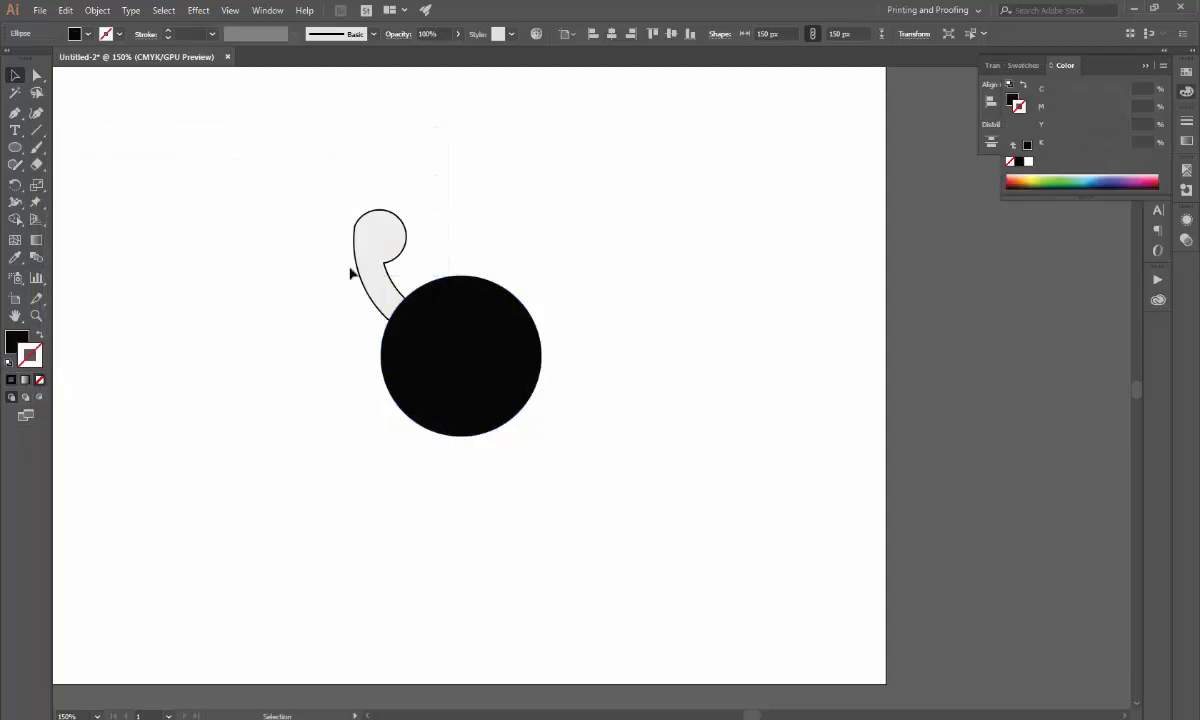
Fill the handset with white and remove its stroke.
{"action": "left_click", "coordinate": [375, 233]}
{"action": "left_click", "coordinate": [17, 340]}
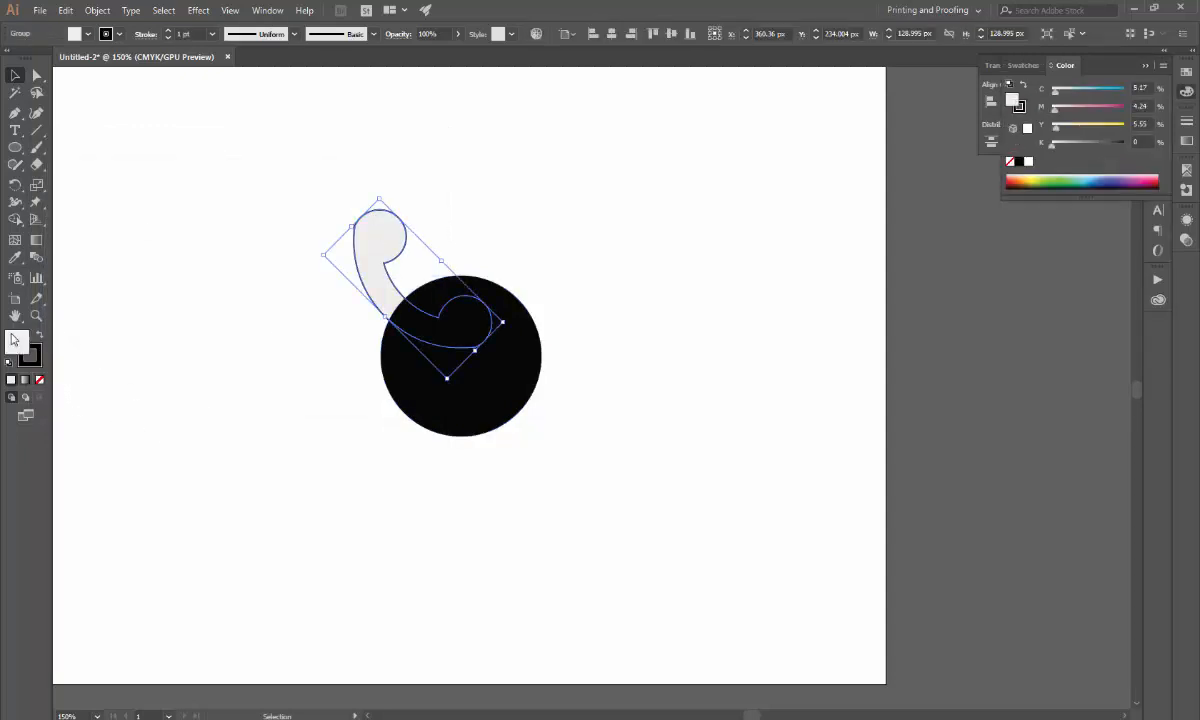
{"action": "double_click", "coordinate": [17, 340]}
{"action": "left_click_drag", "start_coordinate": [72, 190], "coordinate": [52, 178]}
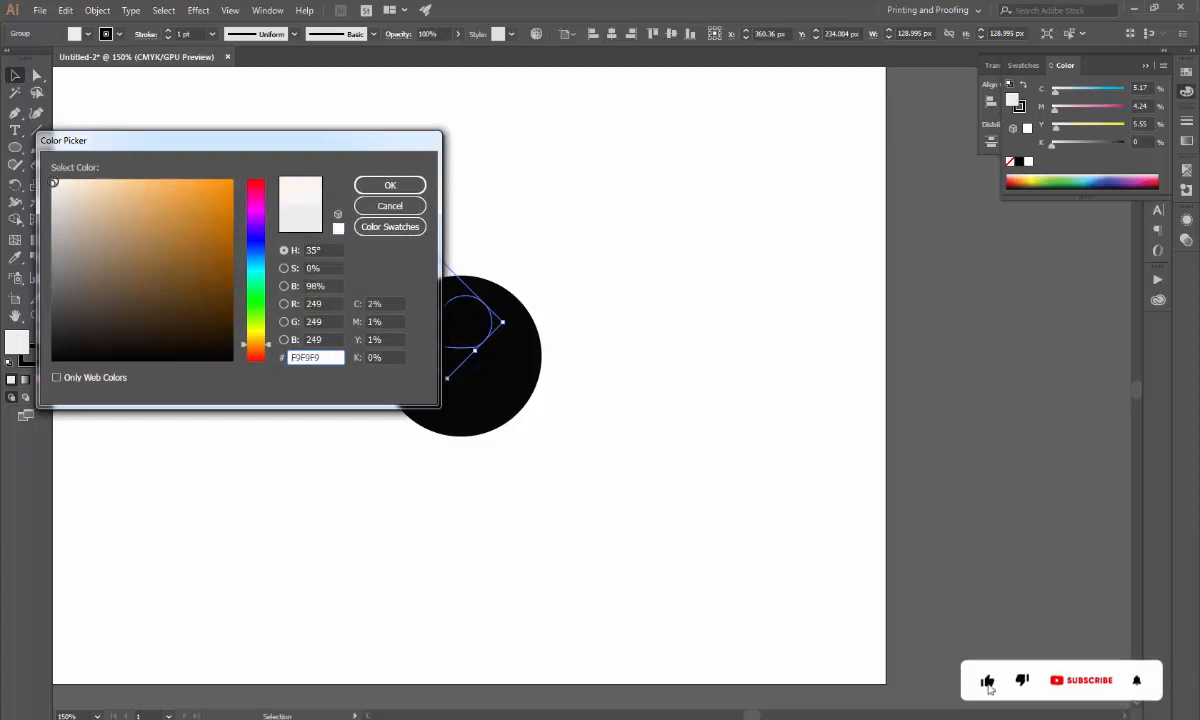
{"action": "left_click", "coordinate": [388, 186]}
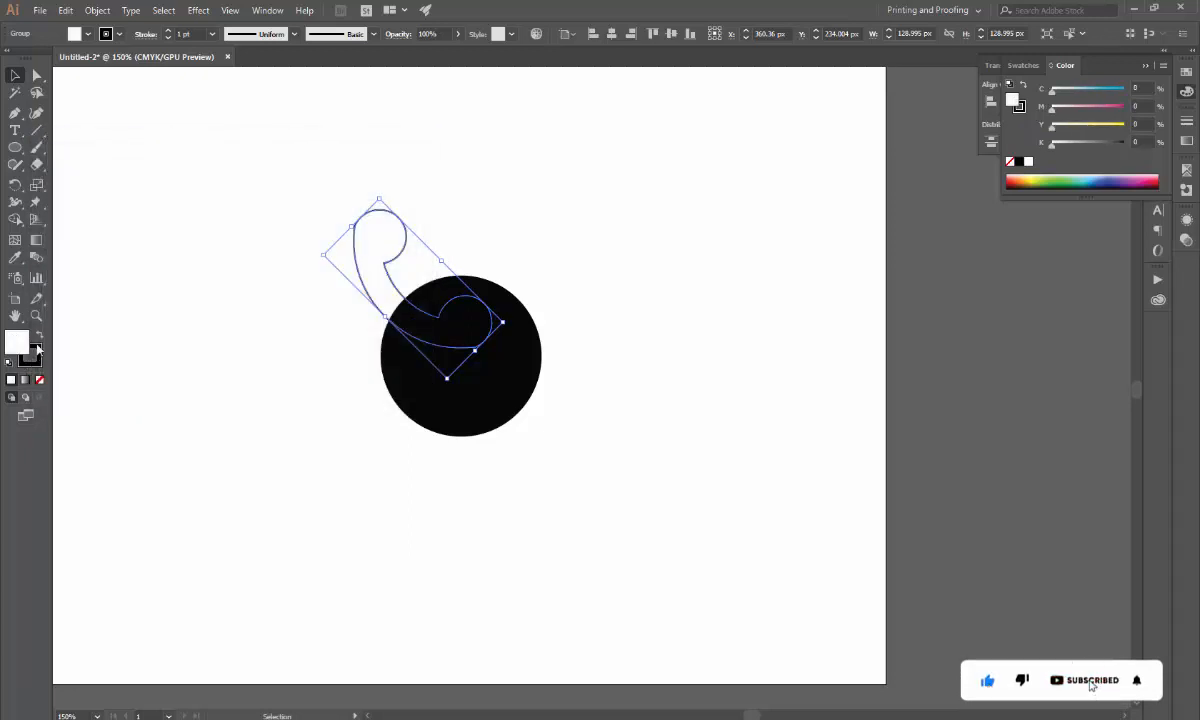
{"action": "key", "text": "x"}
{"action": "key", "text": "slash"}
Bring the white handset to the front, above the black circle.
{"action": "right_click", "coordinate": [380, 242]}
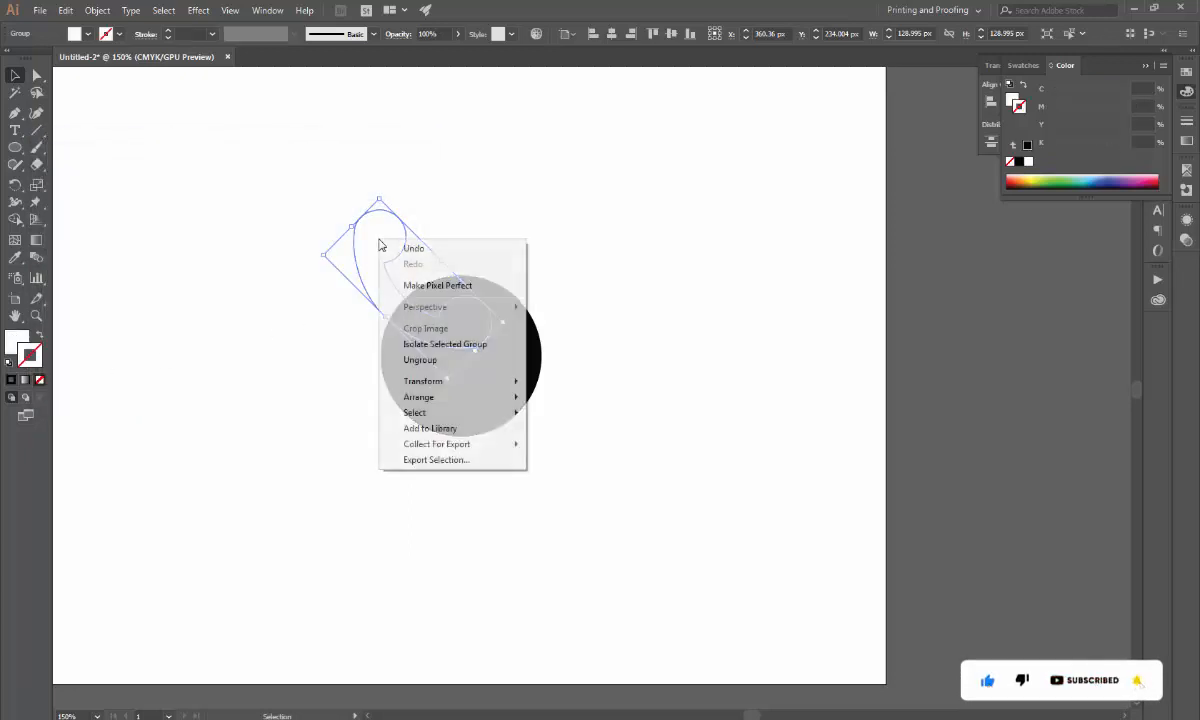
{"action": "mouse_move", "coordinate": [450, 397]}
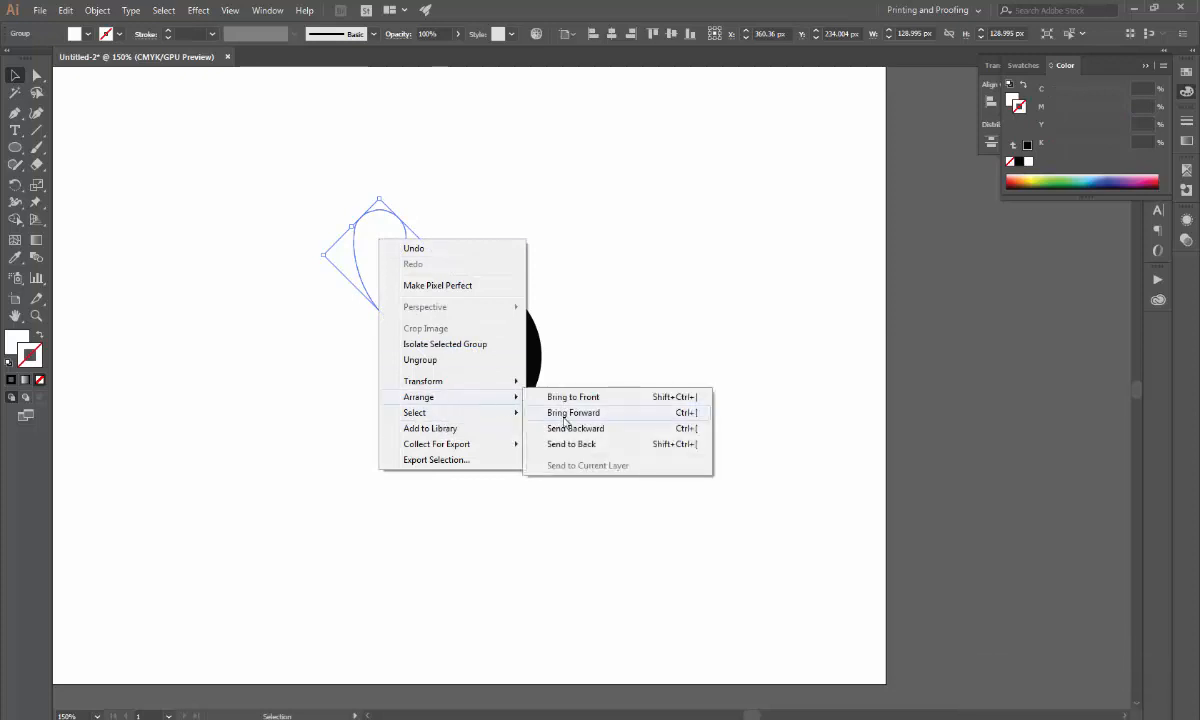
{"action": "left_click", "coordinate": [606, 398]}
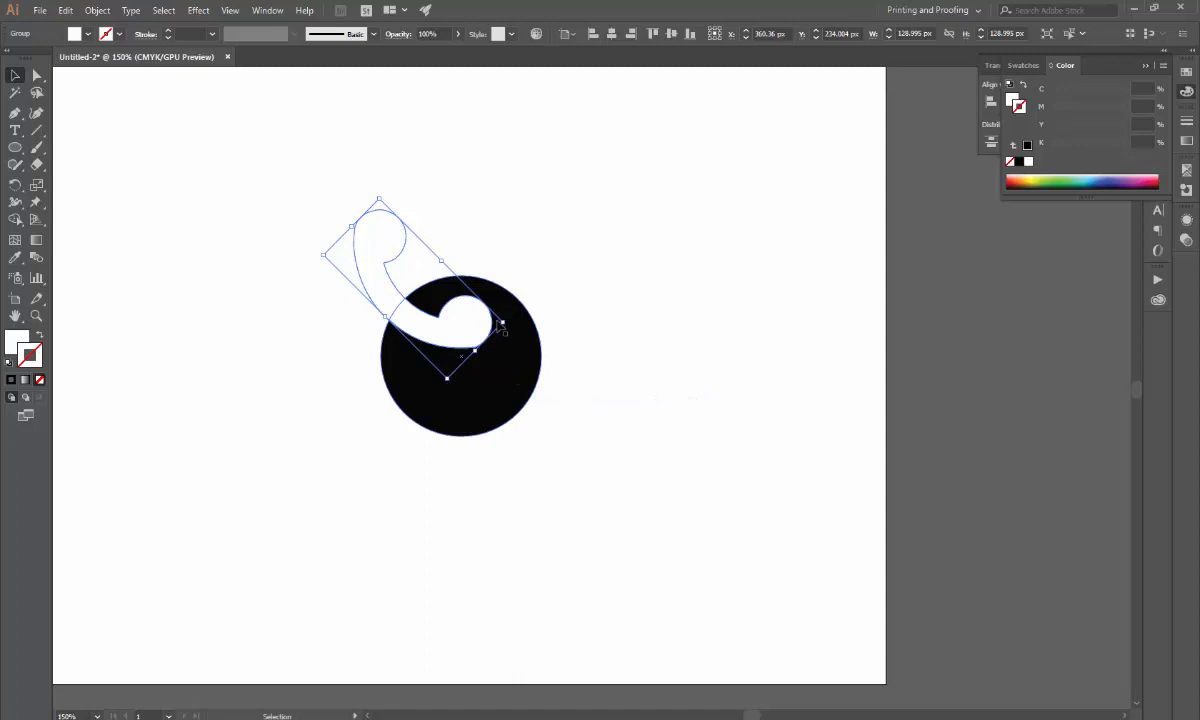
Scale the handset down proportionally to about 67 px wide and high, and keep only it selected.
{"action": "left_click_drag", "start_coordinate": [503, 328], "coordinate": [495, 318]}
{"action": "key", "text": "ctrl+z"}
{"action": "left_click_drag", "start_coordinate": [447, 379], "coordinate": [425, 272]}
{"action": "key", "text": "ctrl+a"}
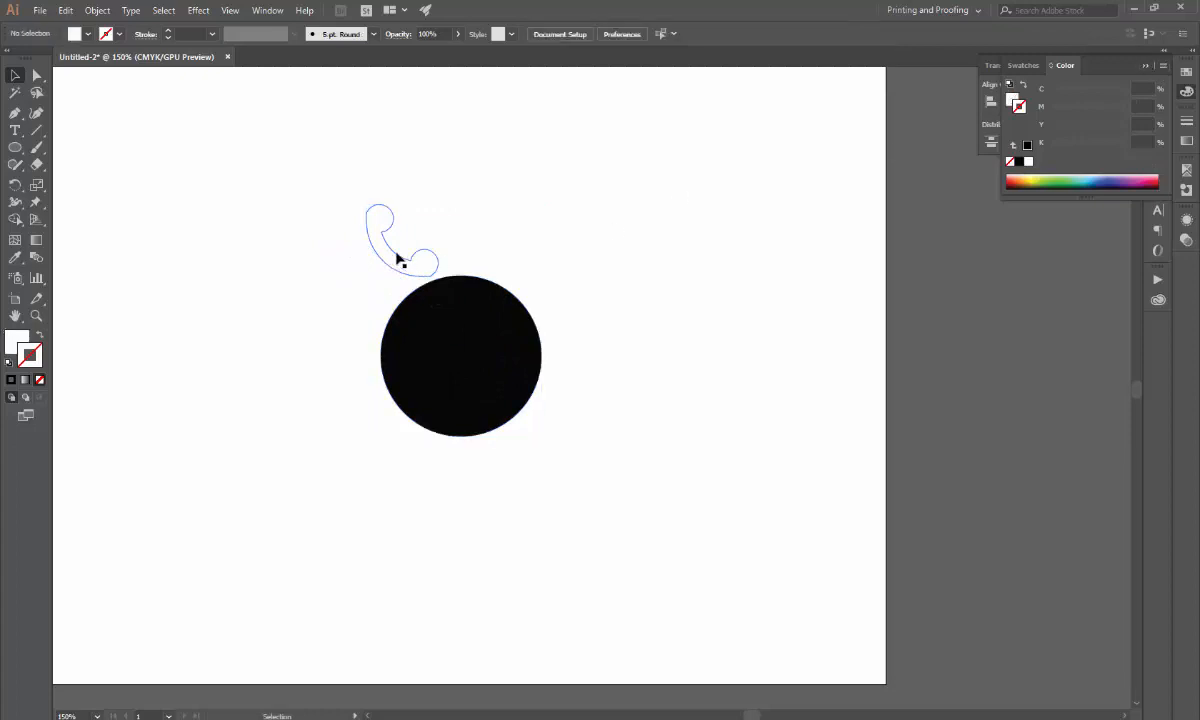
{"action": "left_click", "coordinate": [574, 211]}
{"action": "left_click", "coordinate": [414, 258]}
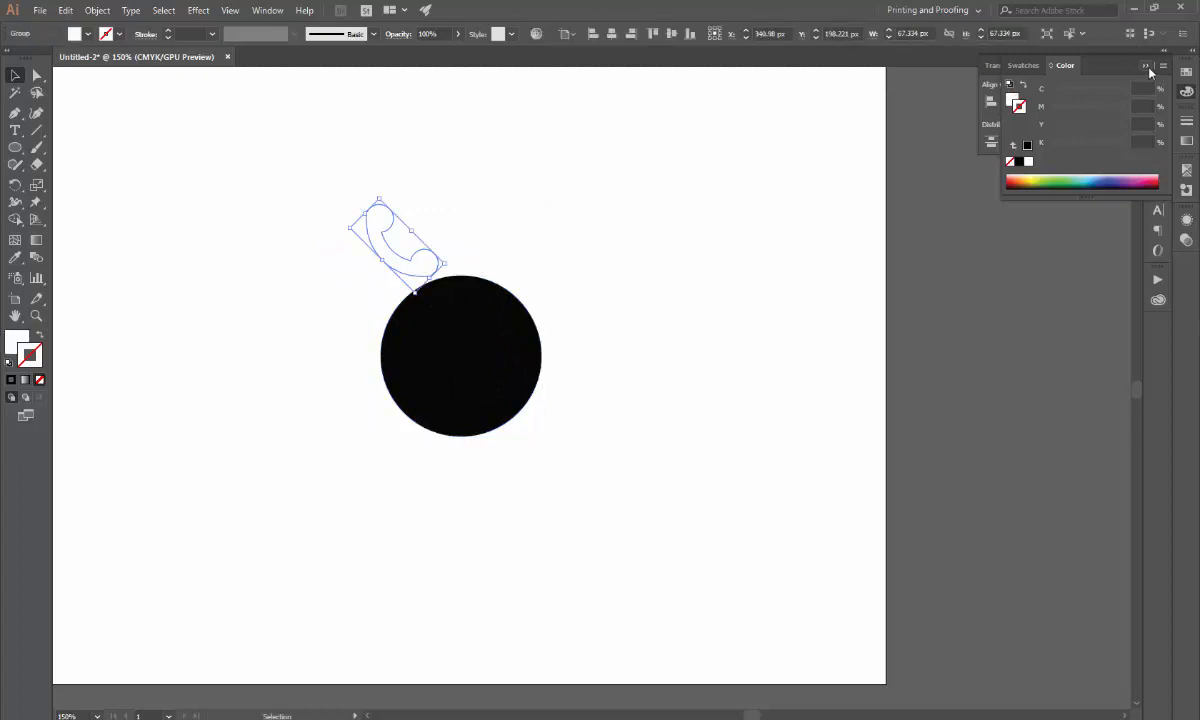
Center the handset horizontally and vertically on the artboard so it sits inside the black circle.
{"action": "left_click", "coordinate": [1076, 63]}
{"action": "left_click", "coordinate": [1043, 102]}
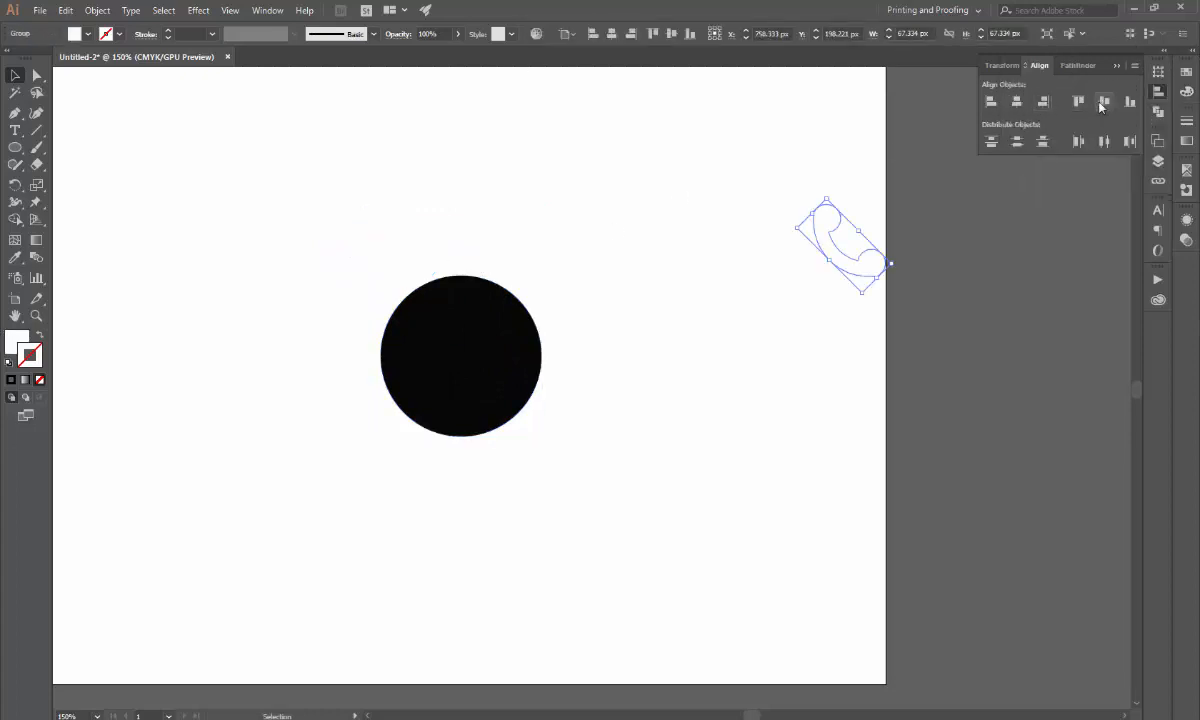
{"action": "left_click", "coordinate": [1019, 103]}
{"action": "left_click", "coordinate": [1102, 102]}
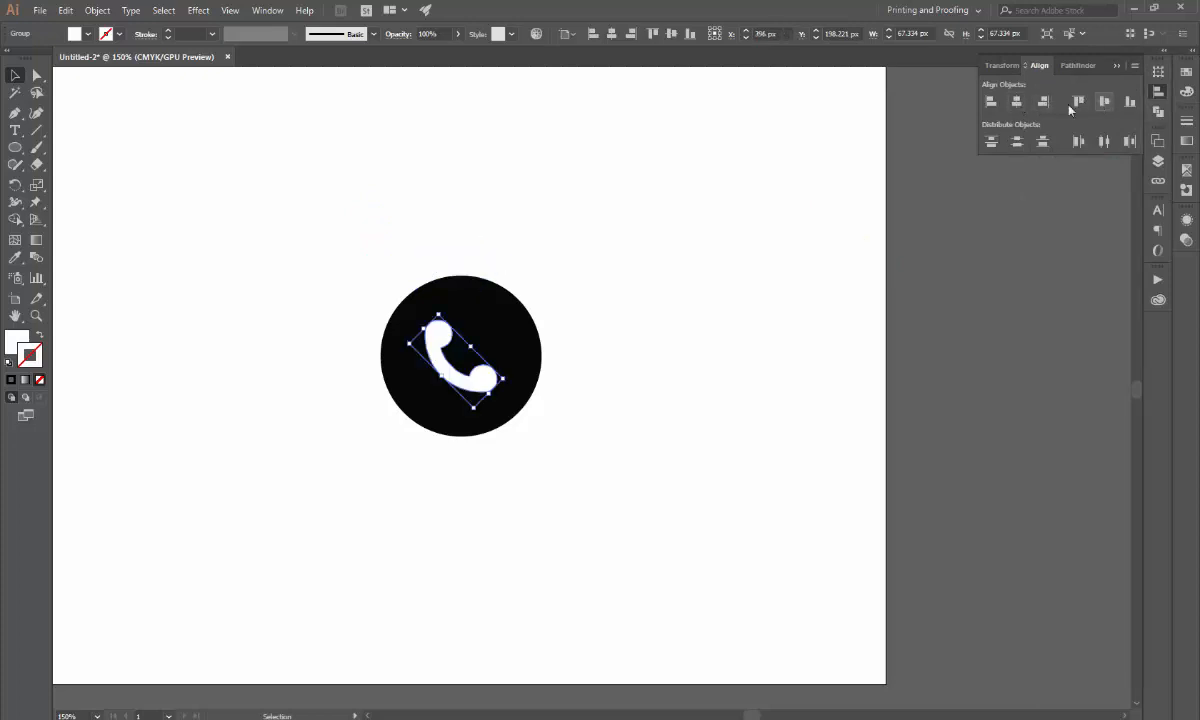
Enlarge the handset slightly from its center within the black circle and deselect it.
{"action": "left_click", "coordinate": [757, 205]}
{"action": "left_click", "coordinate": [485, 395]}
{"action": "mouse_move", "coordinate": [476, 412]}
{"action": "left_mouse_down"}
{"action": "mouse_move", "coordinate": [490, 415]}
{"action": "mouse_move", "coordinate": [478, 410]}
{"action": "left_mouse_up"}
{"action": "mouse_move", "coordinate": [490, 396]}
{"action": "left_mouse_down"}
{"action": "mouse_move", "coordinate": [510, 415]}
{"action": "mouse_move", "coordinate": [501, 408]}
{"action": "left_mouse_up"}
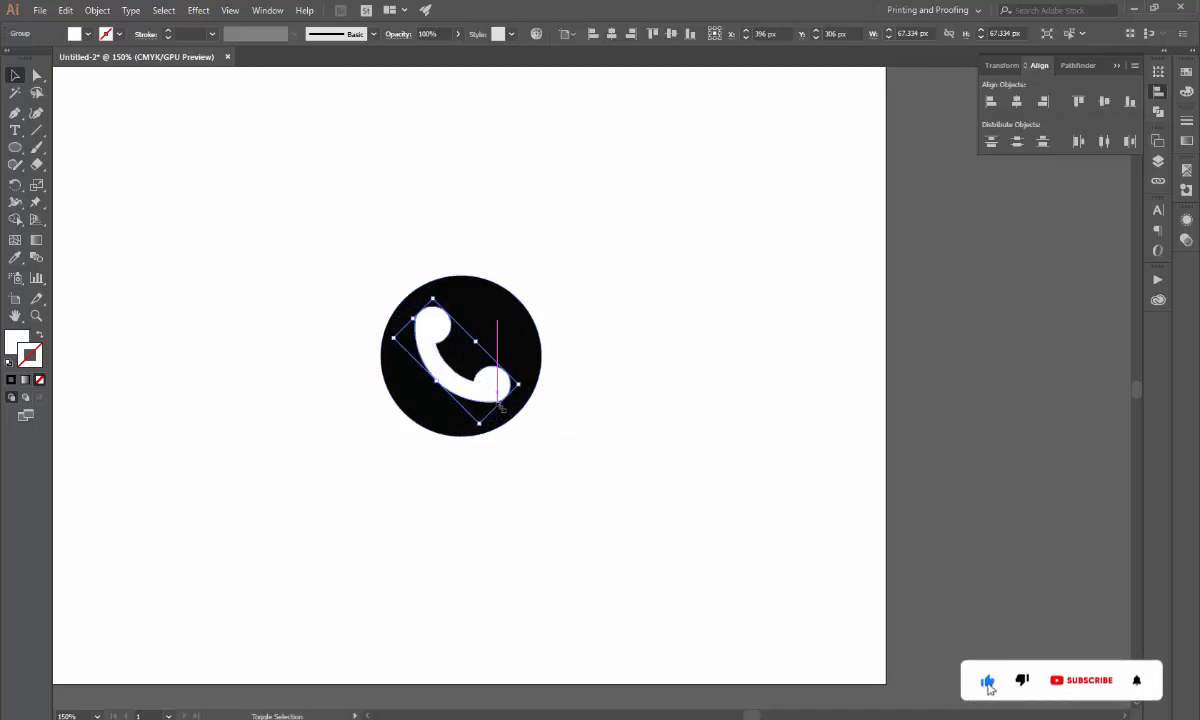
{"action": "left_click", "coordinate": [605, 432]}
Examine the finished phone icon up close at 400% magnification.
{"action": "key", "text": "ctrl+0"}
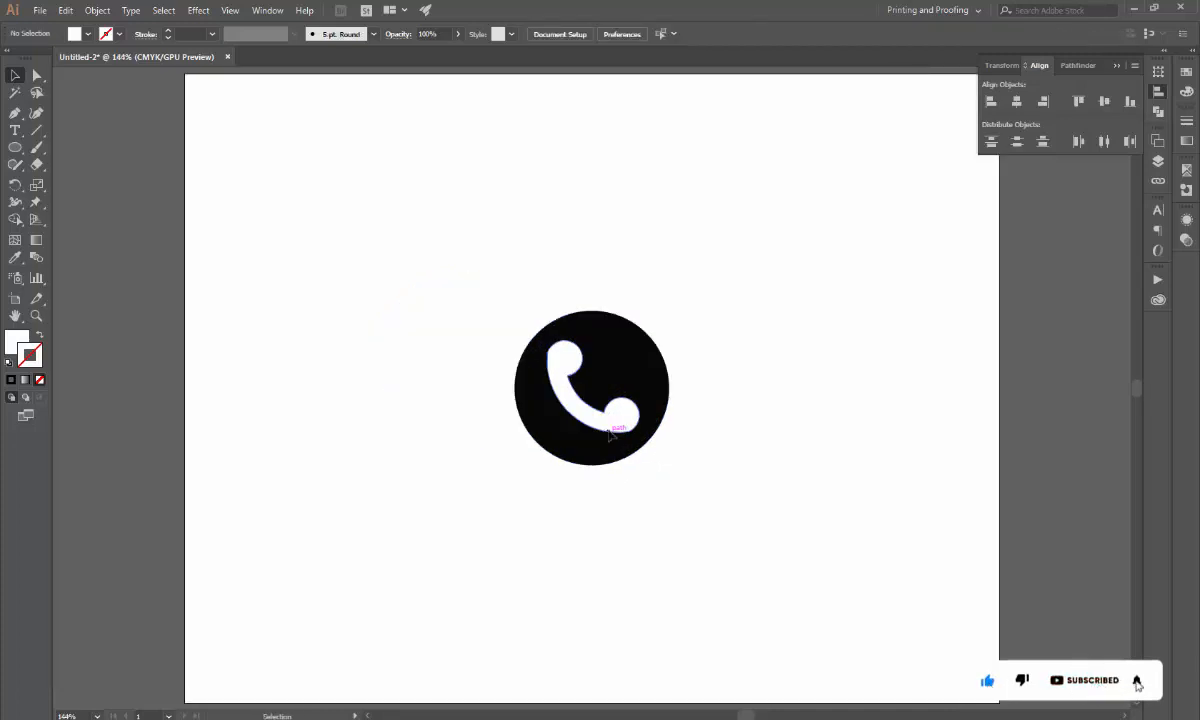
{"action": "key", "text": "ctrl+plus"}
{"action": "key", "text": "ctrl+plus"}
{"action": "key", "text": "ctrl+plus"}
{"action": "key", "text": "ctrl+plus"}
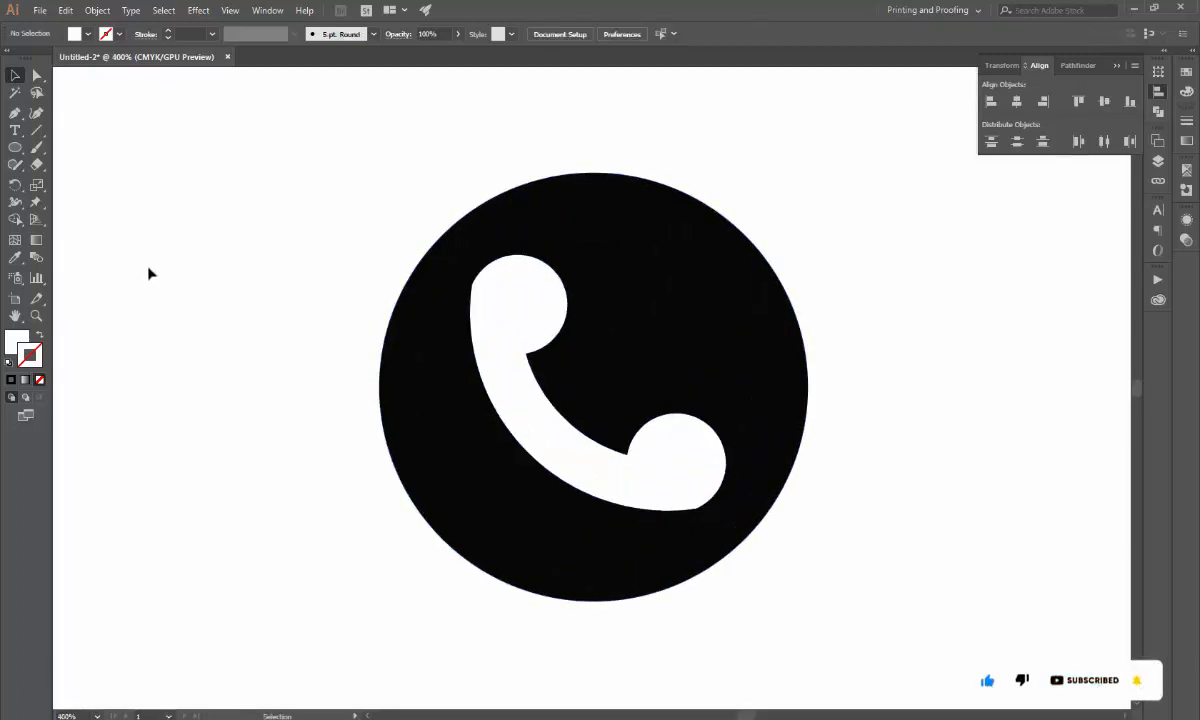